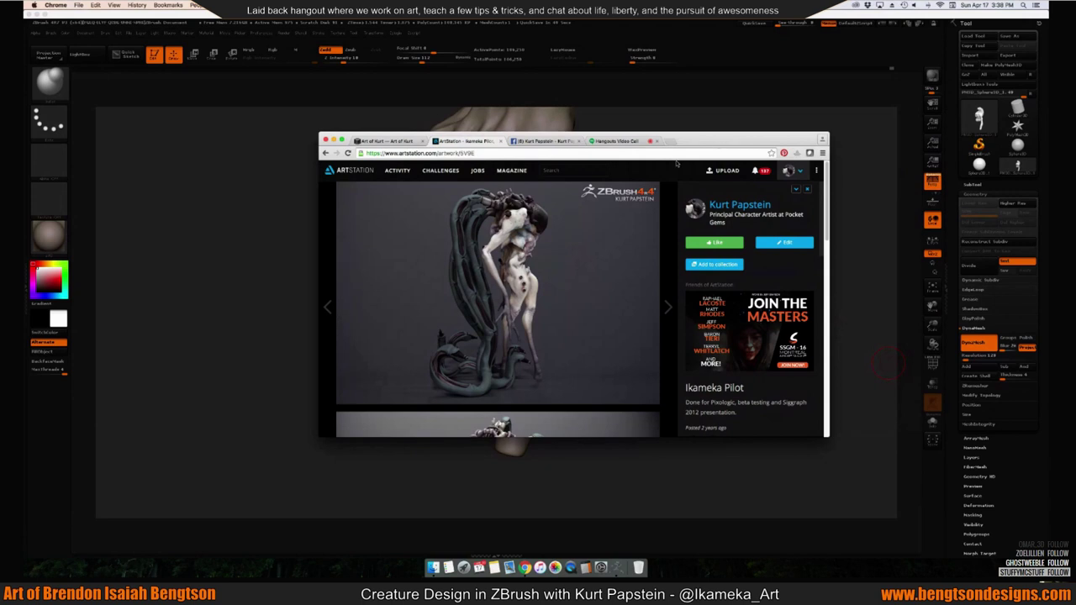
Scroll up and down the ArtStation page through the Ikameka Pilot creature renders.
scroll(521, 292, down, 5)
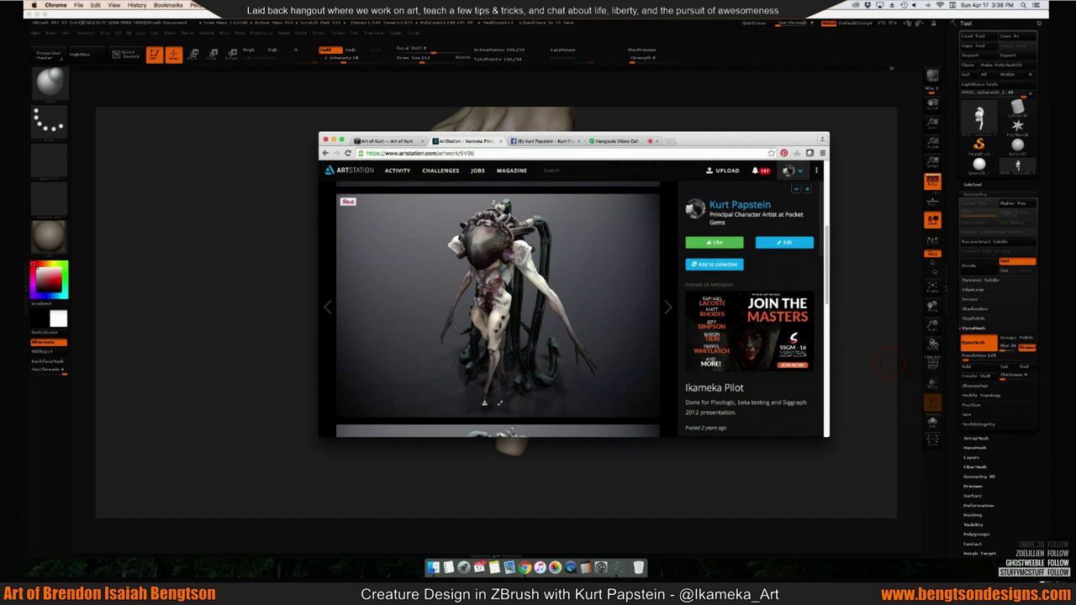
scroll(543, 306, down, 10)
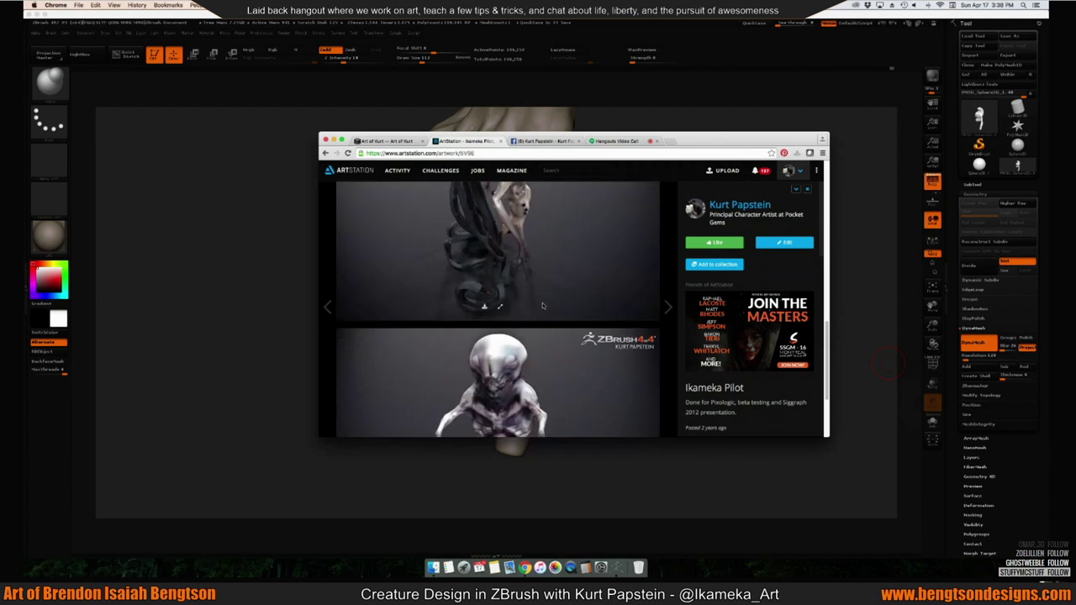
scroll(543, 306, up, 3)
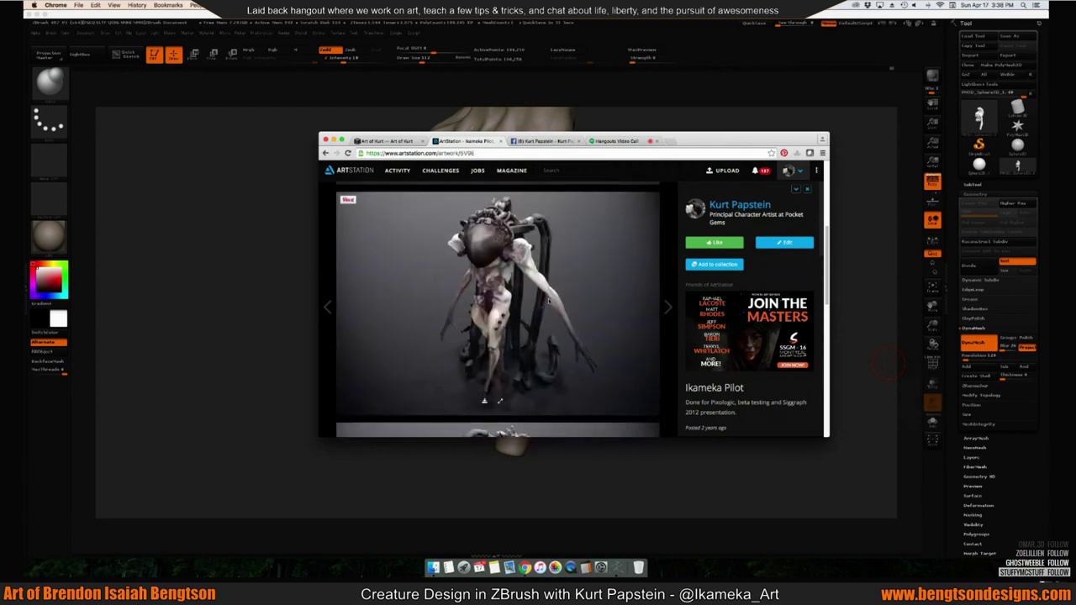
scroll(549, 300, down, 3)
scroll(552, 296, down, 6)
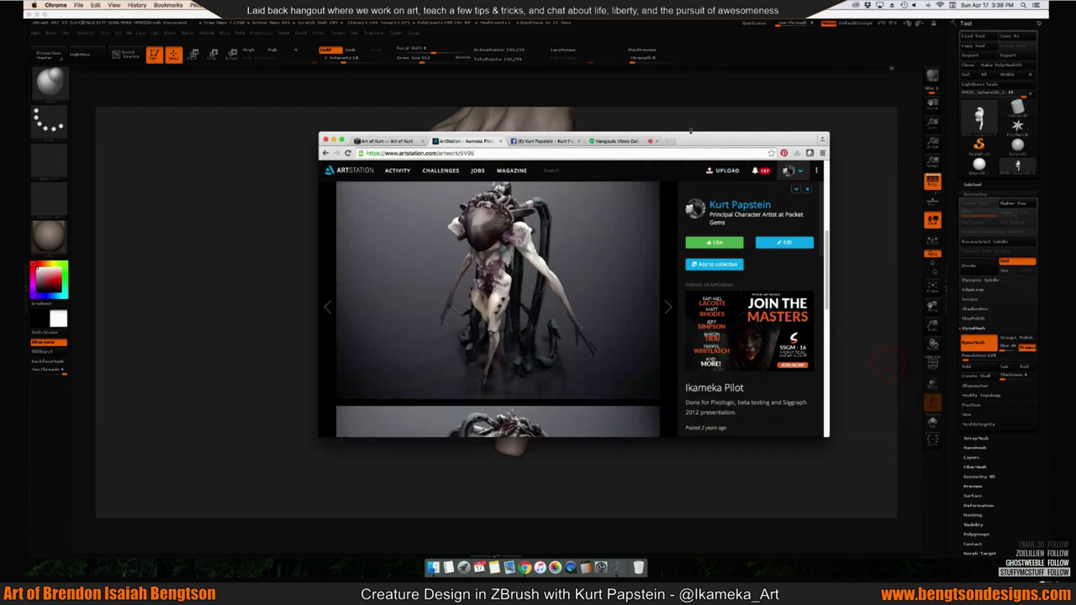
Hide Chrome and orbit the creature bust round to a frontal view of the head.
key(super+h)
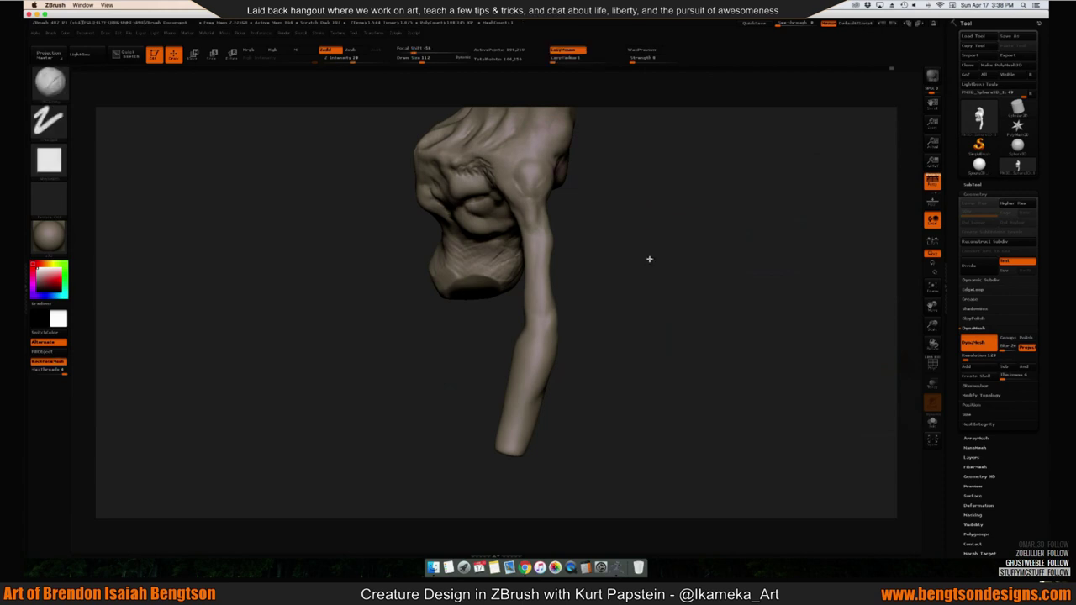
mouse_move(649, 259)
mouse_down()
mouse_move(675, 230)
mouse_move(728, 300)
mouse_up()
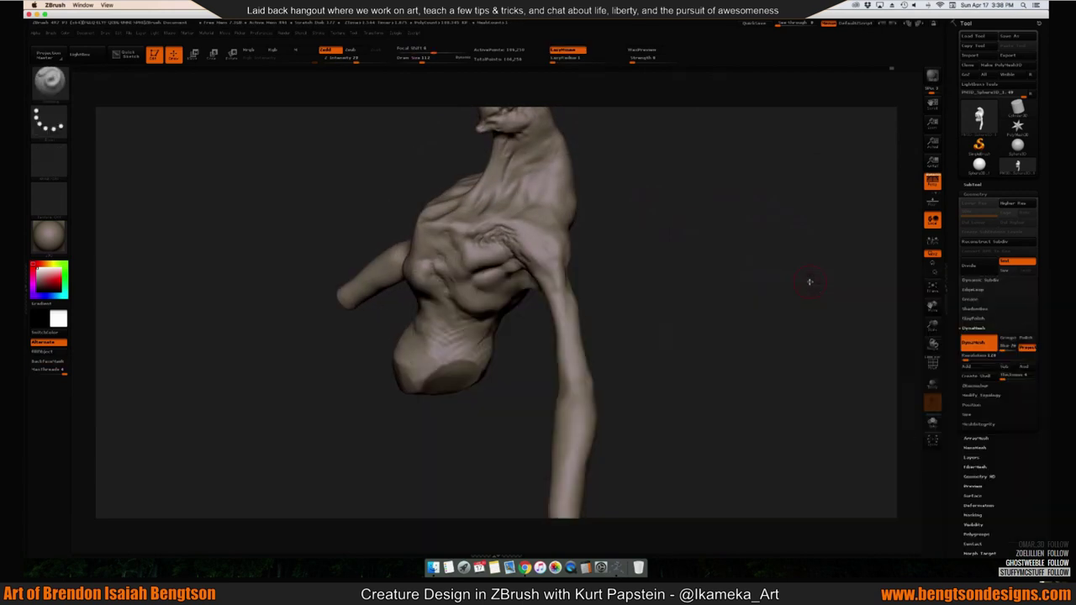
mouse_move(542, 266)
mouse_down()
mouse_move(546, 237)
mouse_move(679, 202)
mouse_move(691, 231)
mouse_move(766, 183)
mouse_up()
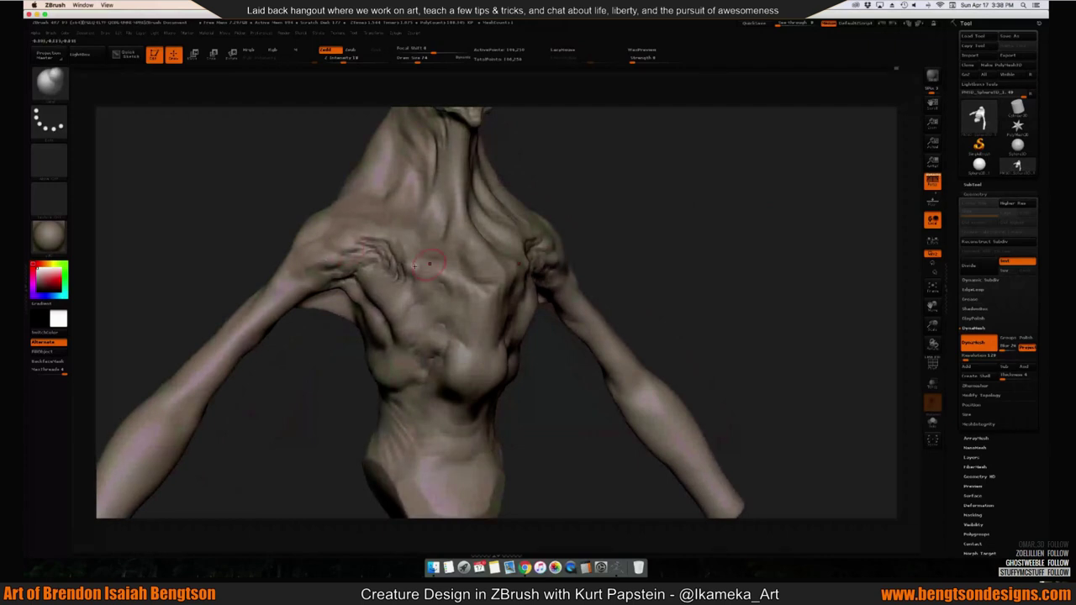
mouse_move(429, 263)
mouse_down()
mouse_move(633, 195)
mouse_move(646, 207)
mouse_move(675, 197)
mouse_move(403, 313)
mouse_move(416, 374)
mouse_up()
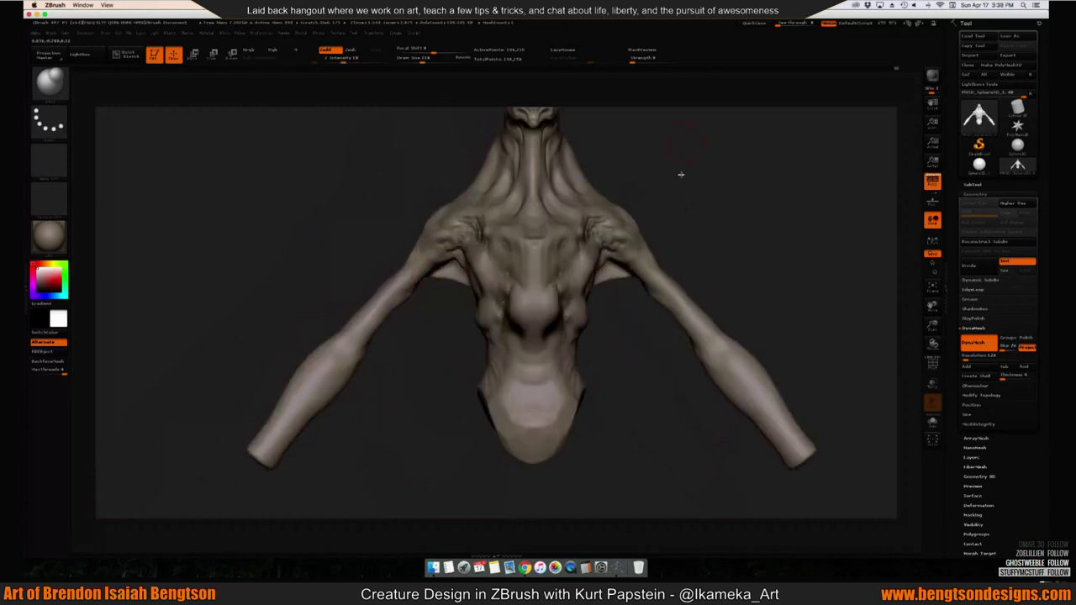
drag(681, 174, 535, 217)
Raise the brush Draw Size from 58 to 134.
key(s)
click(565, 243)
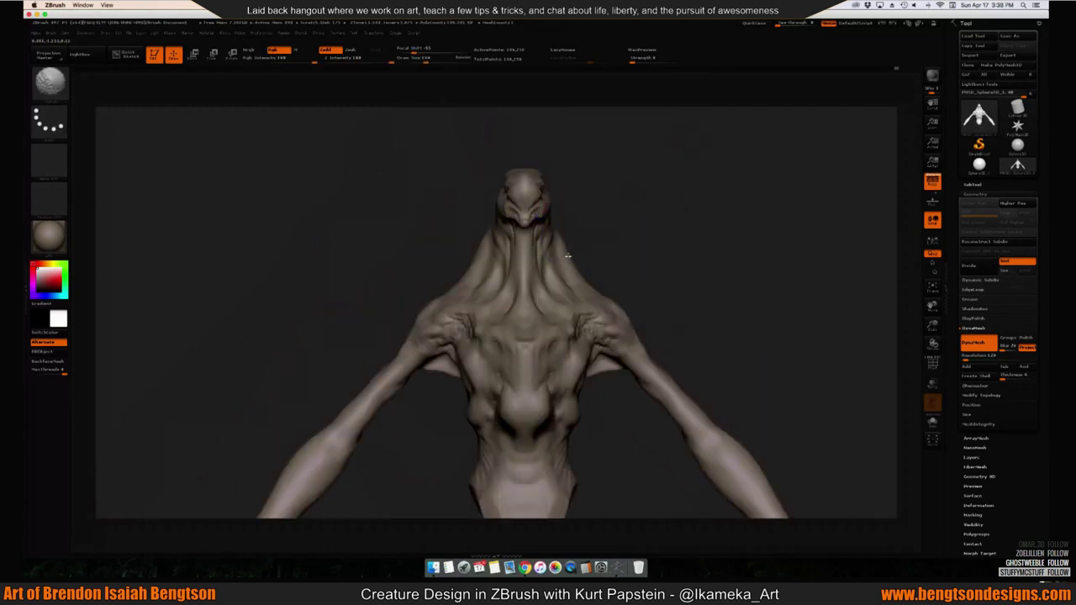
mouse_move(593, 238)
mouse_down()
mouse_move(422, 358)
mouse_move(742, 233)
mouse_move(706, 243)
mouse_up()
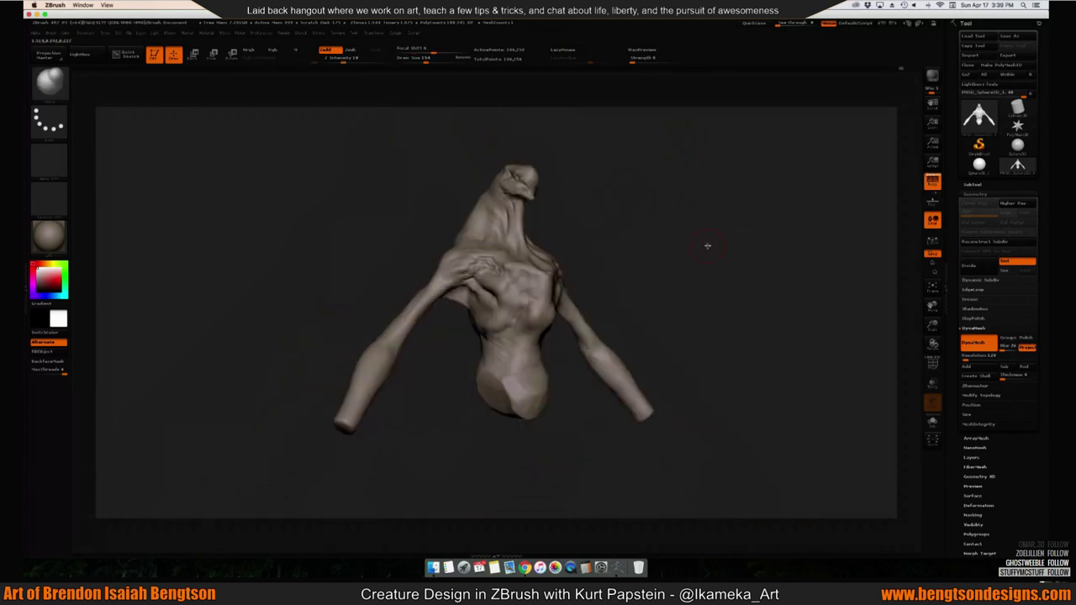
Choose a different sculpting brush and frame the bust so it fills the canvas.
key(b)
click(510, 324)
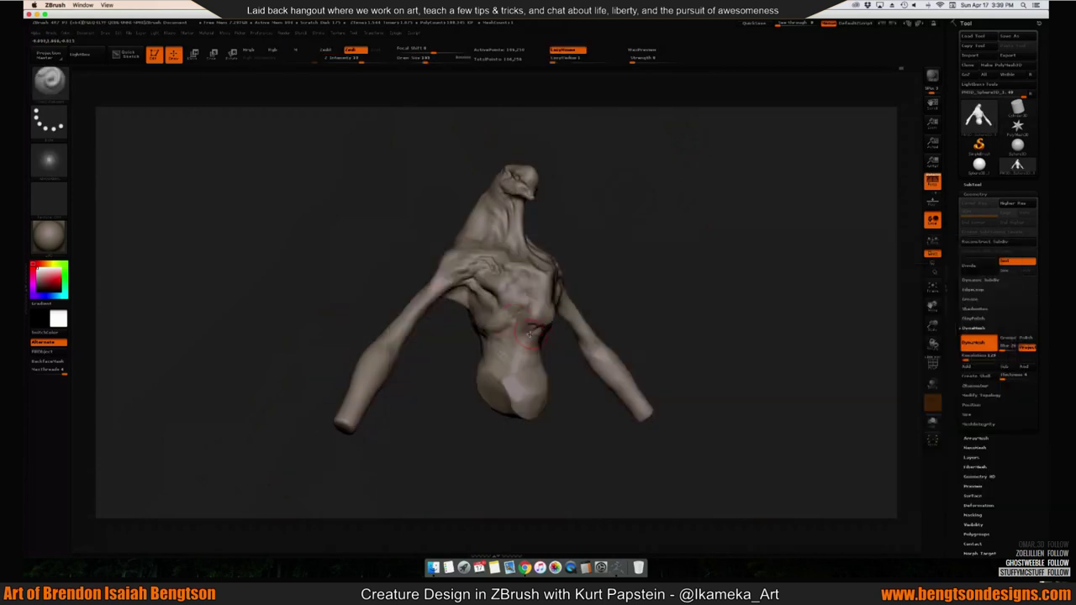
mouse_move(528, 353)
shift+mouse_down()
mouse_move(538, 332)
mouse_move(597, 356)
mouse_move(581, 379)
mouse_move(593, 377)
mouse_move(771, 231)
shift+mouse_up()
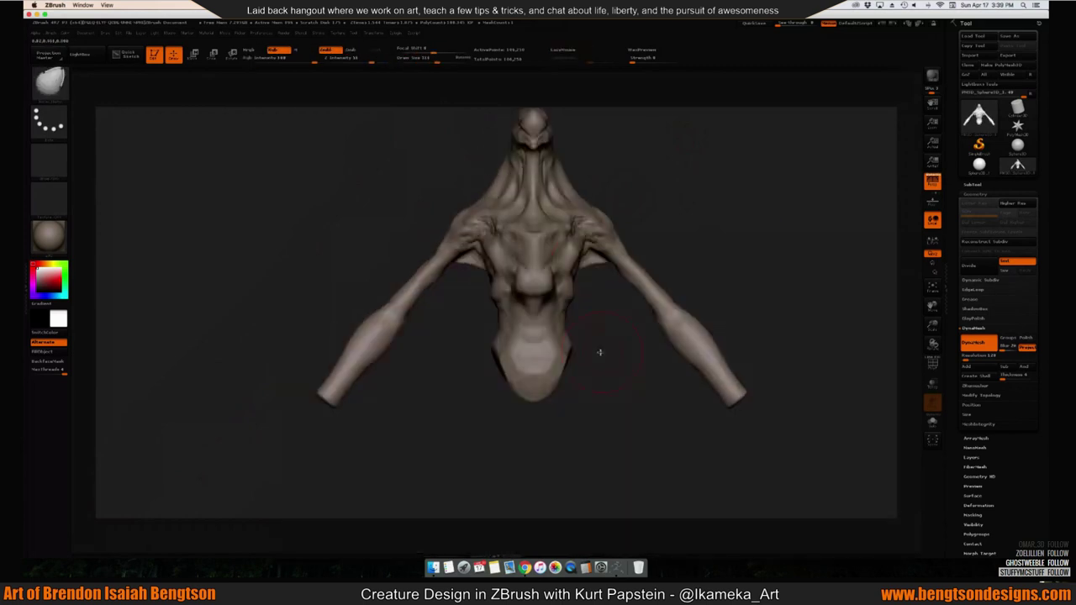
drag(599, 352, 631, 342)
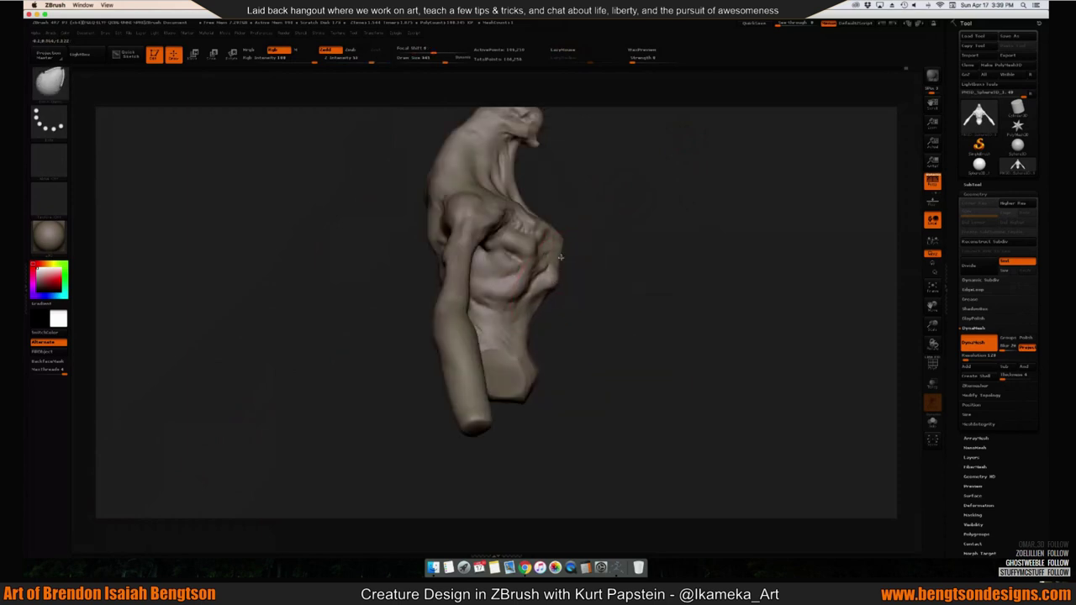
drag(572, 149, 635, 220)
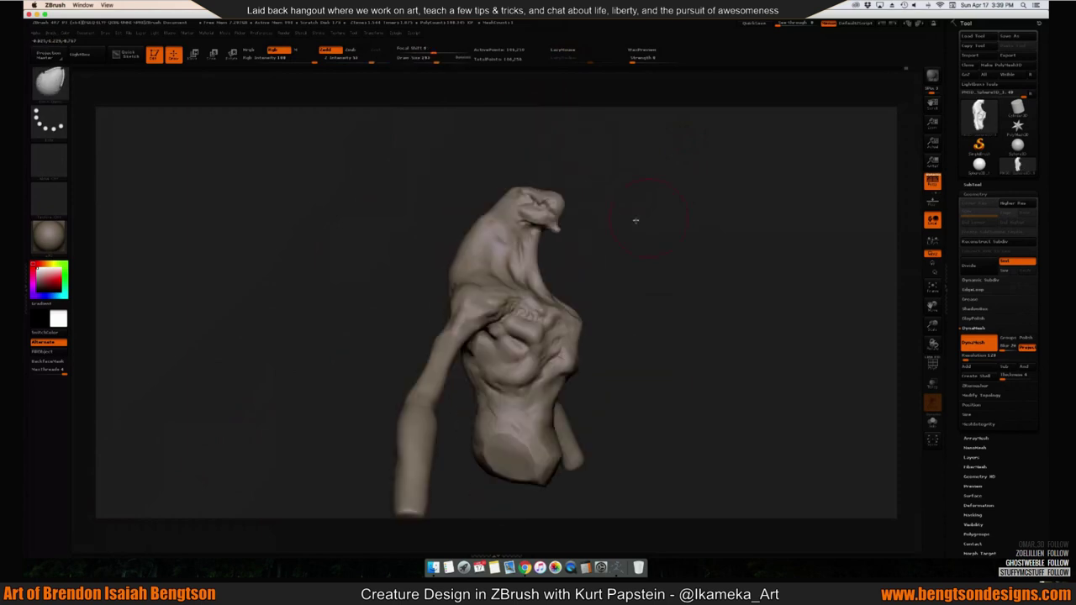
mouse_move(701, 216)
alt+mouse_down()
mouse_move(665, 286)
mouse_move(521, 193)
mouse_move(574, 219)
mouse_move(532, 243)
mouse_move(577, 168)
alt+mouse_up()
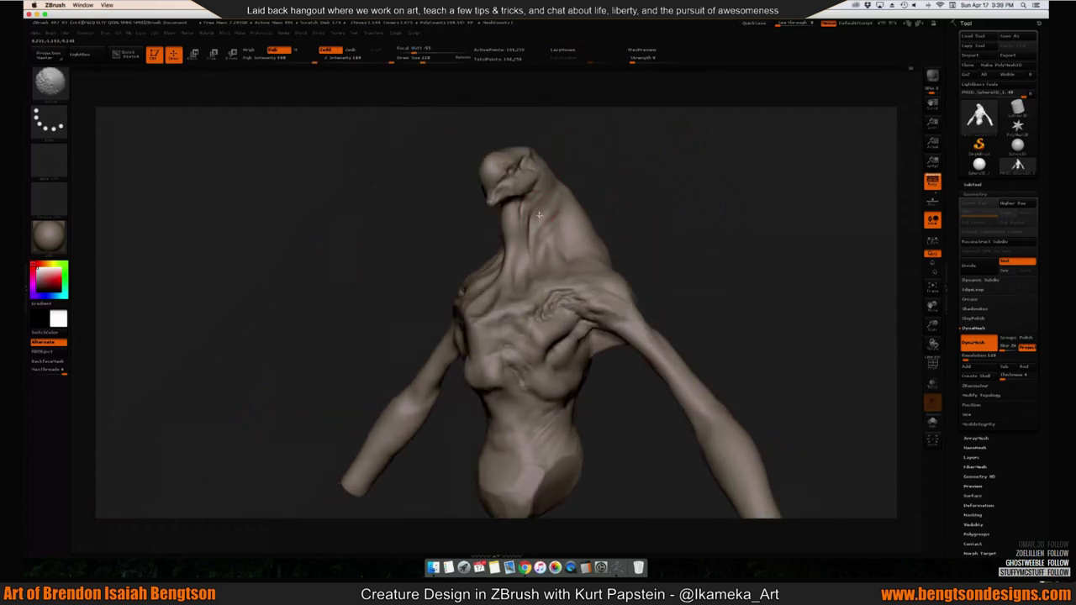
drag(535, 234, 555, 214)
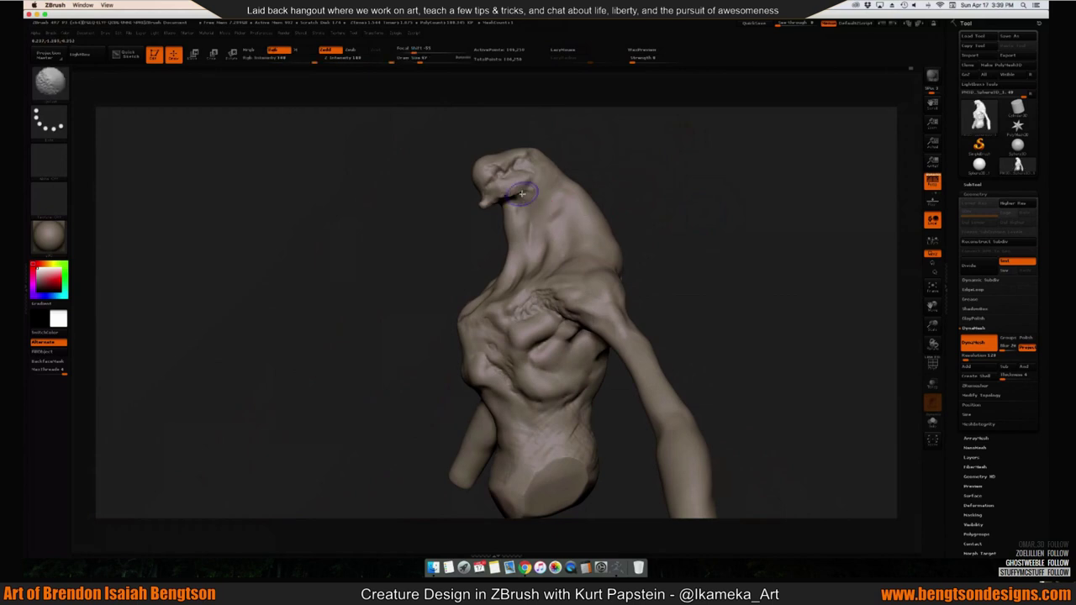
mouse_move(598, 161)
mouse_down()
mouse_move(647, 207)
mouse_move(569, 256)
mouse_move(708, 204)
mouse_move(713, 193)
mouse_up()
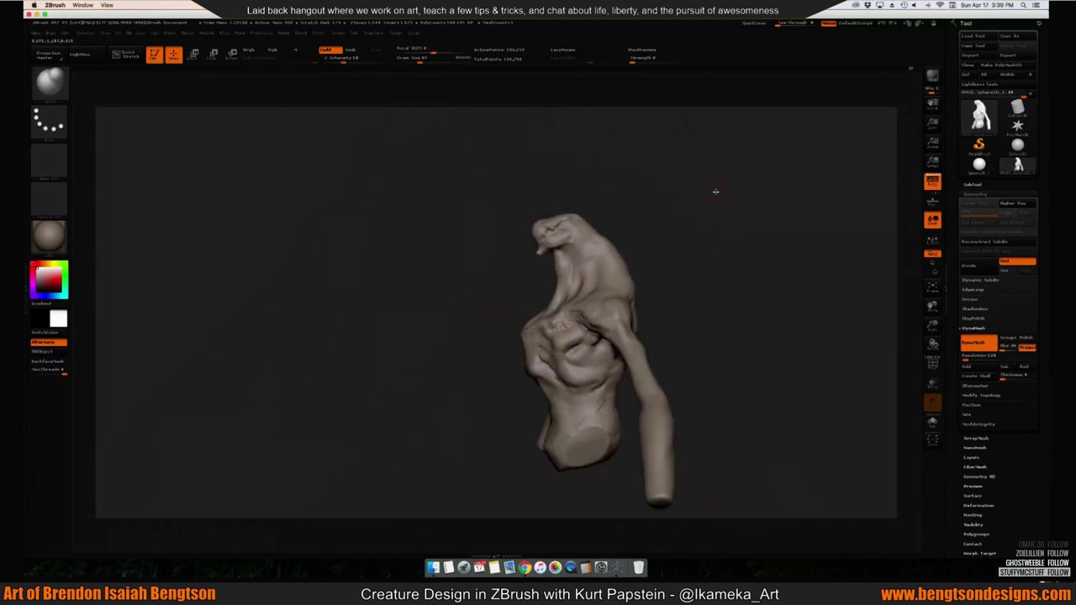
Switch to a new sculpting brush via B-D-S and orbit to a frontal, arms-spread view.
key(b)
key(d)
key(s)
alt+drag(600, 216, 573, 231)
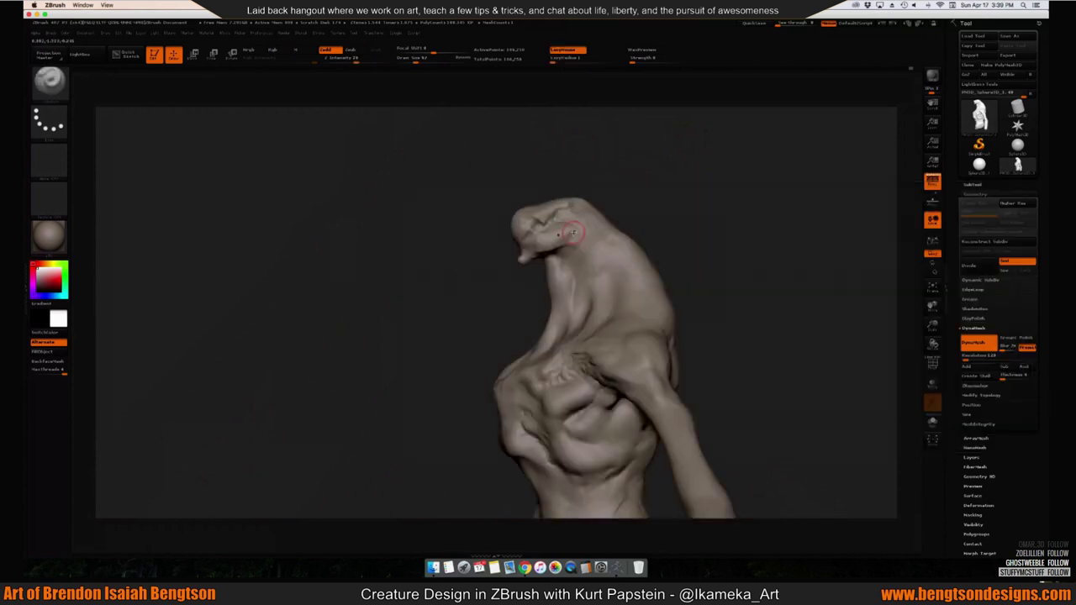
mouse_move(668, 209)
mouse_down()
mouse_move(588, 316)
mouse_move(589, 267)
mouse_move(682, 201)
mouse_move(593, 249)
mouse_move(689, 230)
mouse_move(677, 278)
mouse_move(607, 249)
mouse_move(585, 282)
mouse_up()
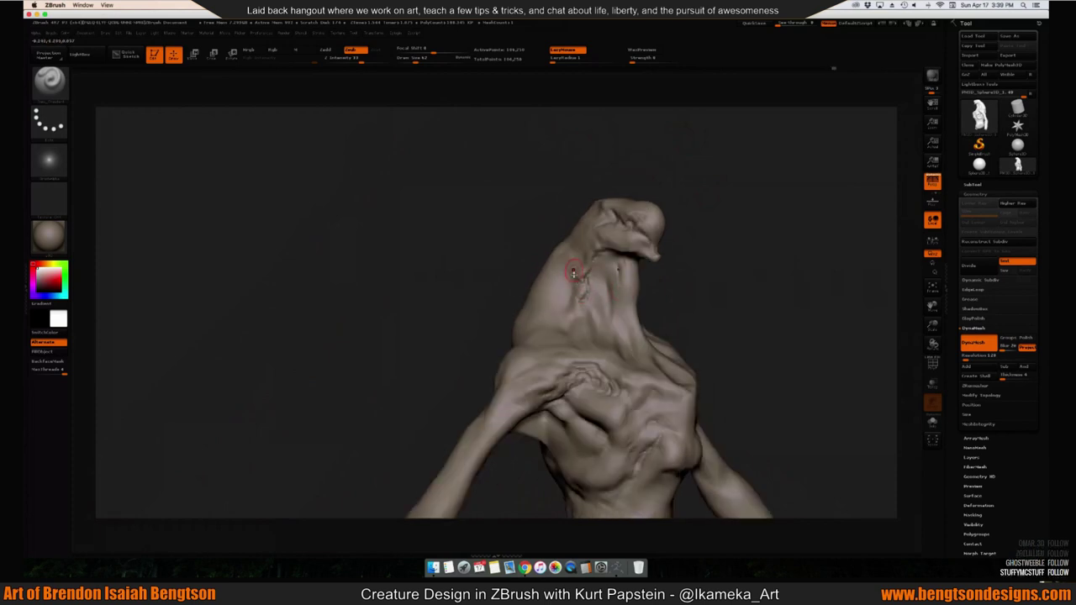
mouse_move(577, 281)
mouse_down()
mouse_move(635, 304)
mouse_move(586, 301)
mouse_up()
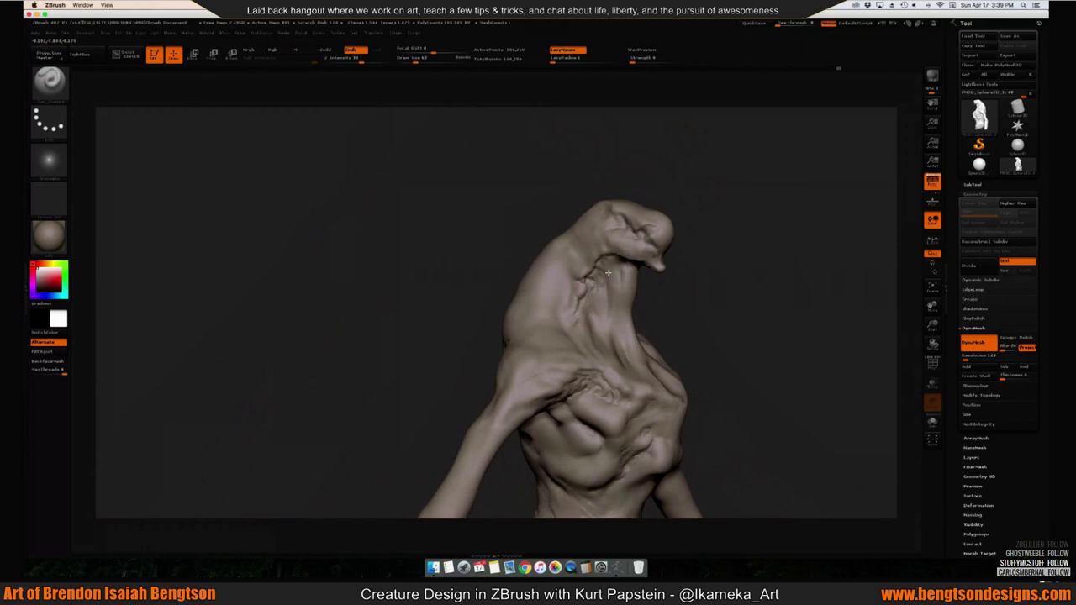
drag(694, 302, 630, 273)
mouse_move(540, 260)
mouse_down()
mouse_move(554, 299)
mouse_move(653, 307)
mouse_move(790, 278)
mouse_up()
Switch to smoothing with Shift and turn the bust so the head faces left.
key(shift)
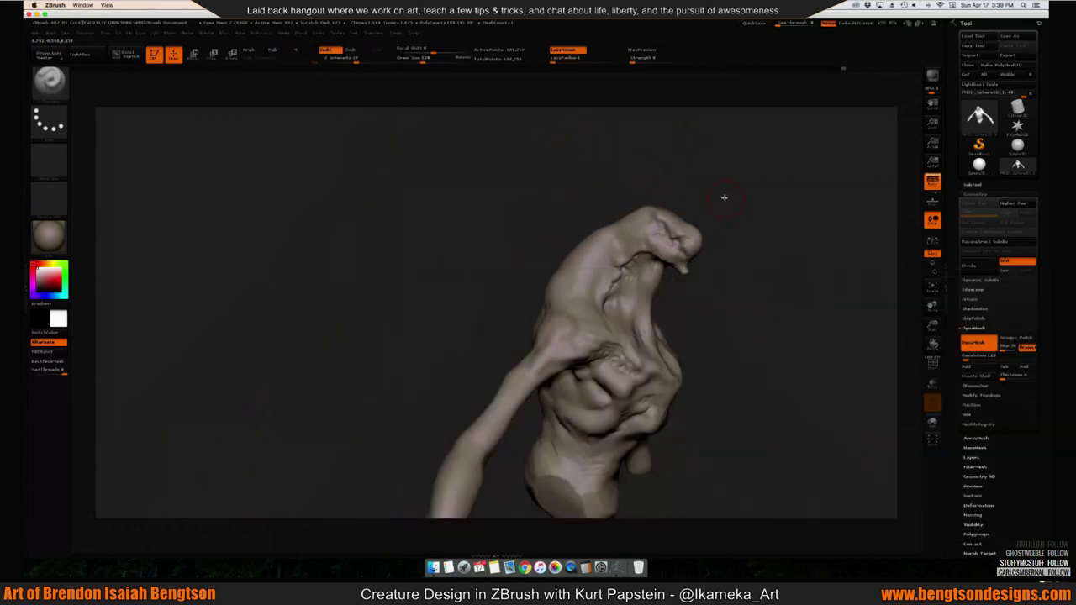
mouse_move(724, 198)
mouse_down()
mouse_move(759, 358)
mouse_move(559, 312)
mouse_up()
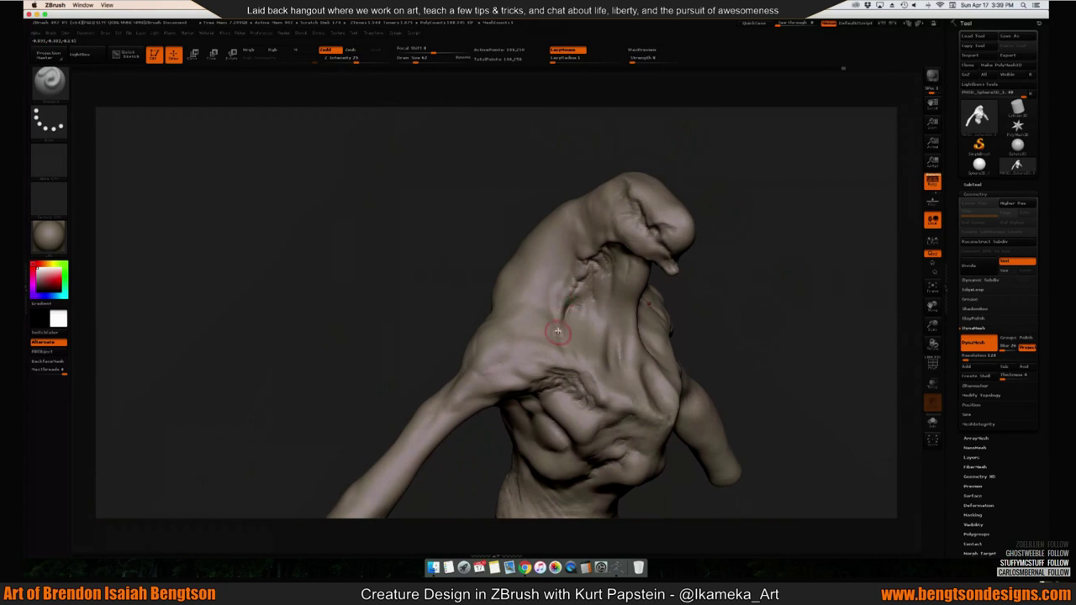
mouse_move(753, 279)
mouse_down()
mouse_move(725, 238)
mouse_move(773, 262)
mouse_move(672, 277)
mouse_up()
Swap to the B-S-T brush and reshape the neck wrinkles, orbiting between strokes.
key(b)
key(s)
key(t)
mouse_move(627, 319)
mouse_down()
mouse_move(649, 292)
mouse_move(639, 288)
mouse_move(643, 317)
mouse_move(654, 288)
mouse_move(716, 286)
mouse_up()
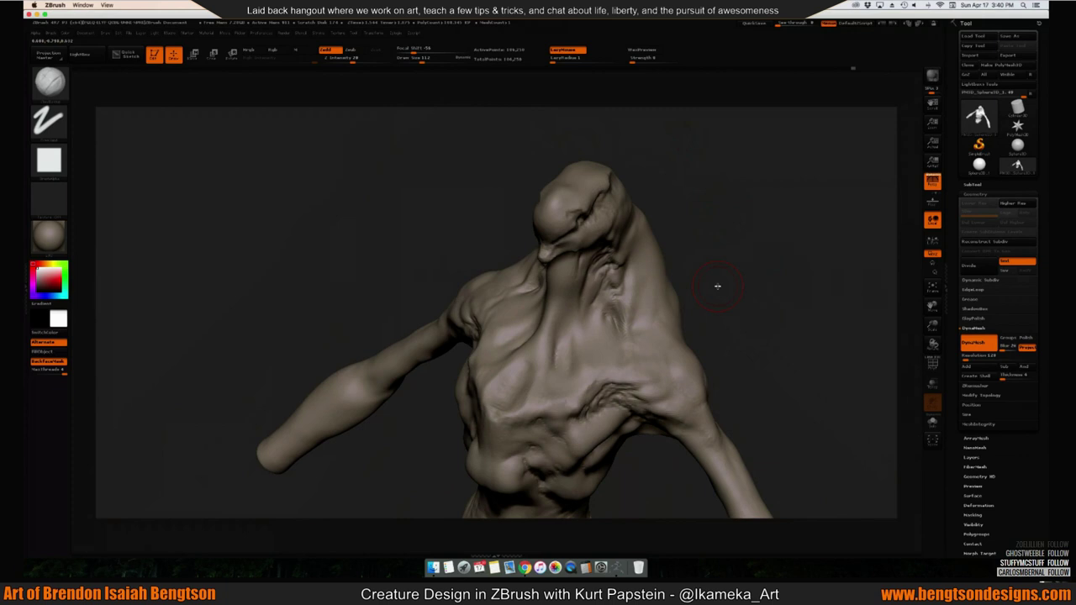
mouse_move(698, 290)
mouse_down()
mouse_move(723, 247)
mouse_move(769, 257)
mouse_move(756, 276)
mouse_move(595, 302)
mouse_move(628, 211)
mouse_up()
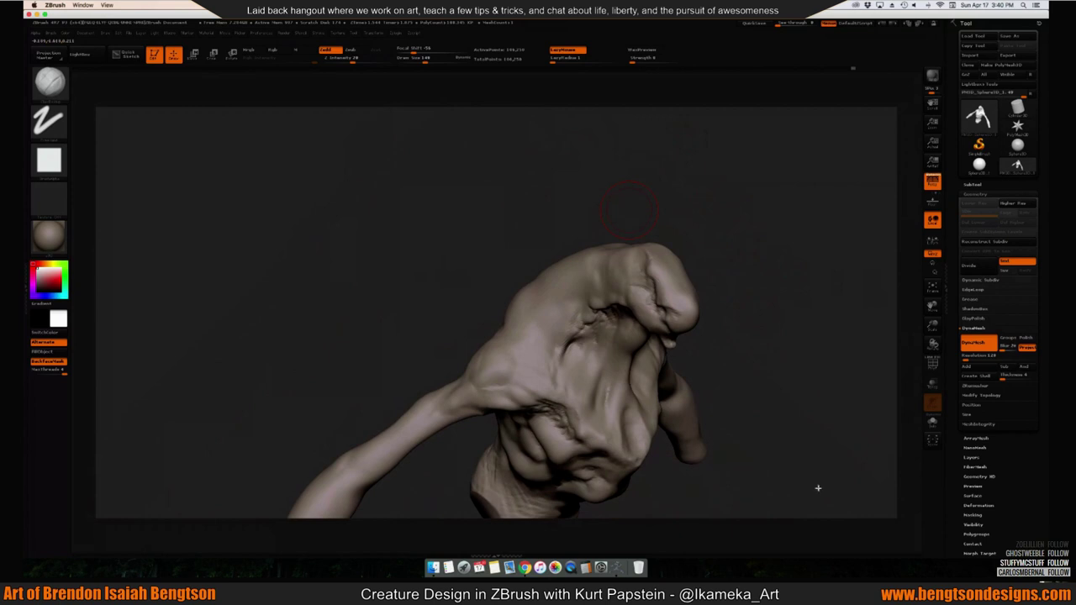
drag(610, 233, 602, 236)
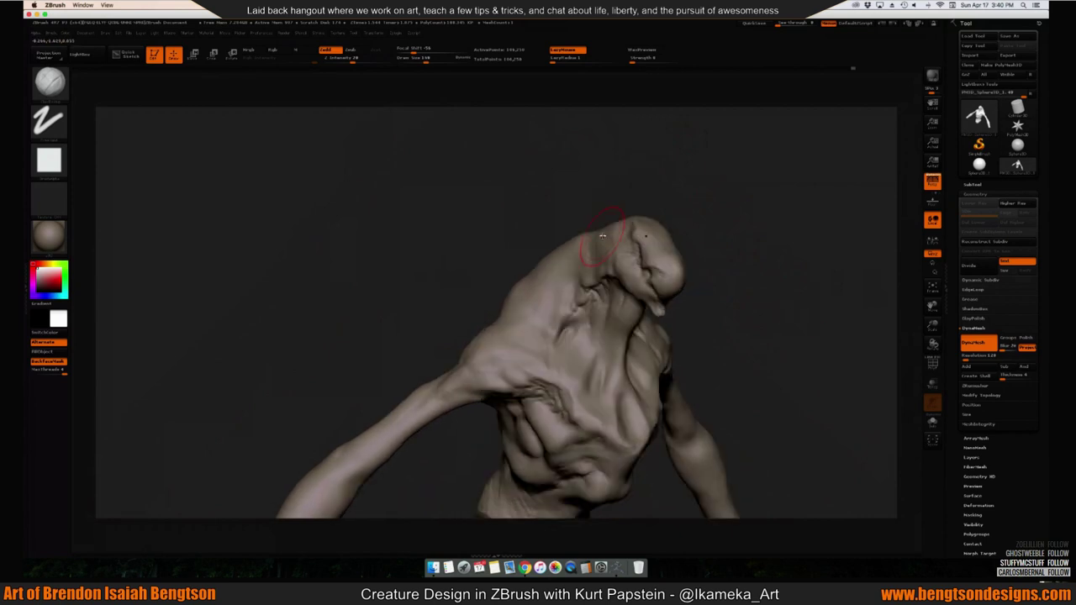
mouse_move(775, 264)
mouse_down()
mouse_move(717, 247)
mouse_move(644, 285)
mouse_up()
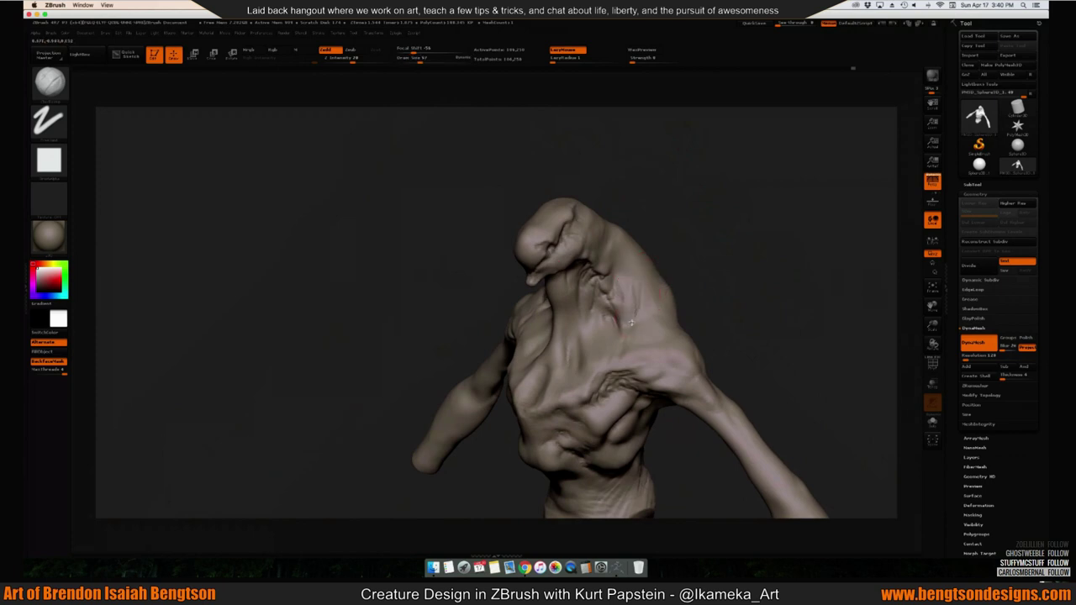
mouse_move(631, 322)
mouse_down()
mouse_move(625, 293)
mouse_move(740, 291)
mouse_move(741, 262)
mouse_move(628, 248)
mouse_move(692, 348)
mouse_move(504, 194)
mouse_up()
Try the B-M-V brush, then settle on the B-S-T brush from the library.
key(b)
key(m)
key(v)
key(b)
key(s)
key(t)
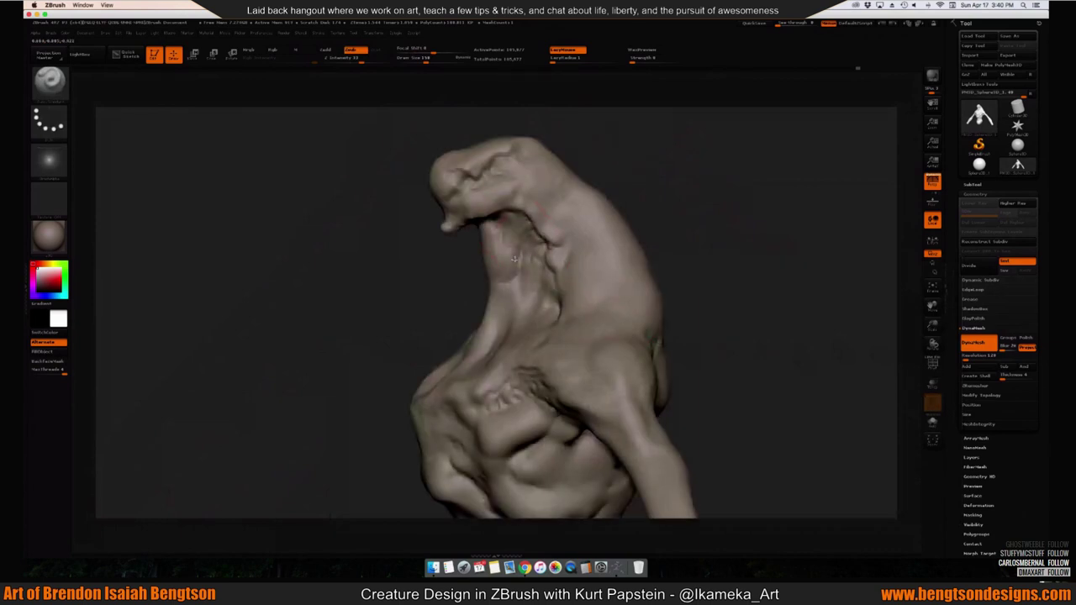
Sculpt the surface around the creature's neck.
mouse_move(518, 231)
mouse_down()
mouse_move(503, 244)
mouse_move(508, 260)
mouse_up()
mouse_move(689, 277)
mouse_down()
mouse_move(639, 229)
mouse_move(597, 262)
mouse_move(485, 224)
mouse_move(427, 240)
mouse_move(541, 264)
mouse_up()
drag(582, 213, 457, 354)
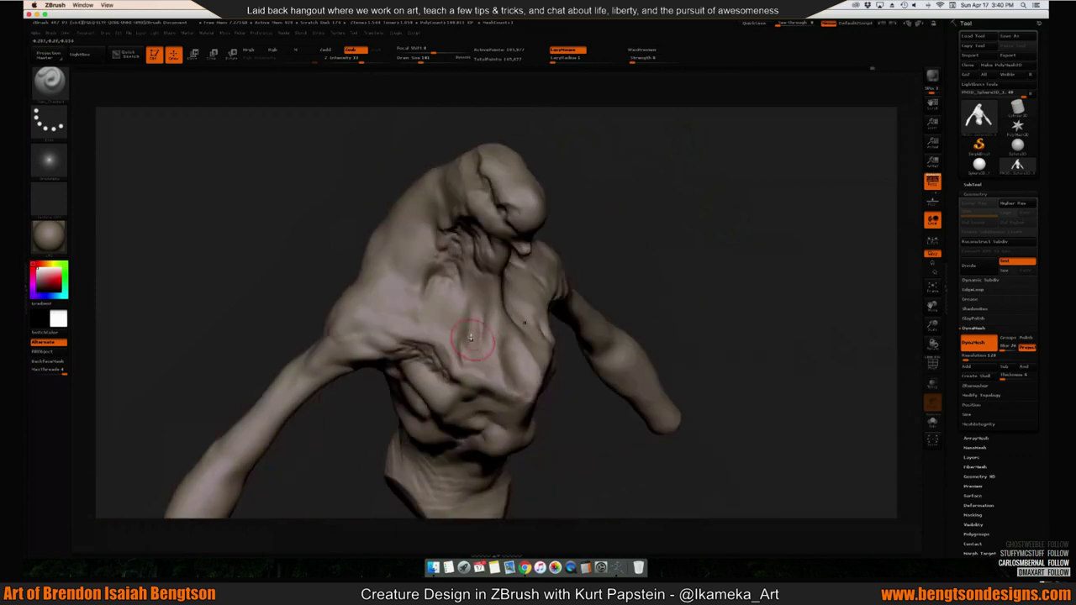
Add small mirrored creases across the ribbed chest, orbiting between strokes.
mouse_move(633, 216)
mouse_down()
mouse_move(463, 376)
mouse_move(489, 348)
mouse_move(486, 361)
mouse_move(588, 343)
mouse_move(570, 307)
mouse_up()
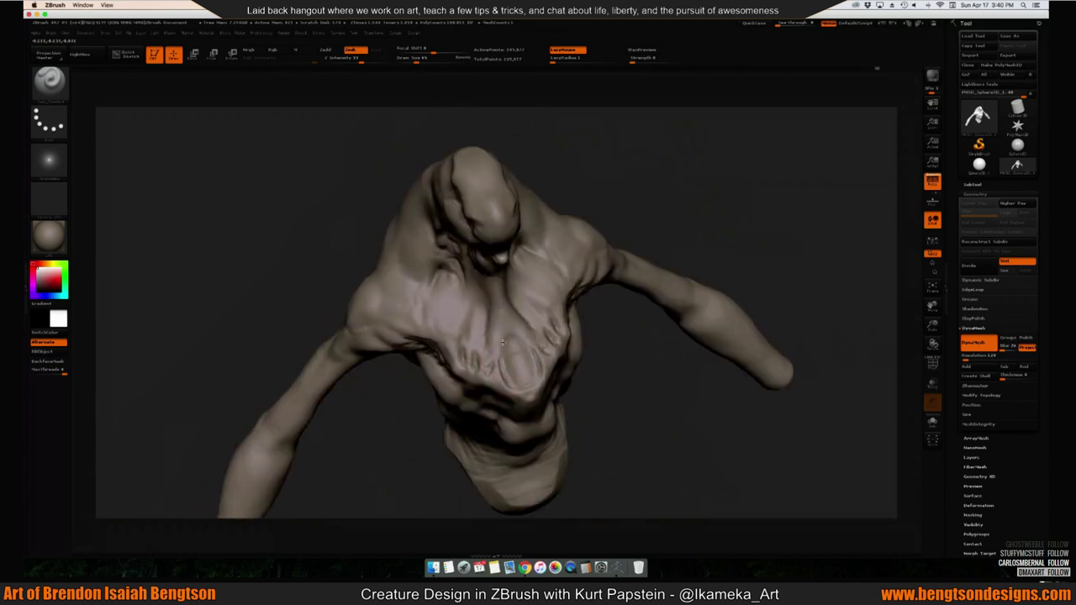
mouse_move(501, 360)
mouse_down()
mouse_move(447, 336)
mouse_move(433, 290)
mouse_move(425, 307)
mouse_up()
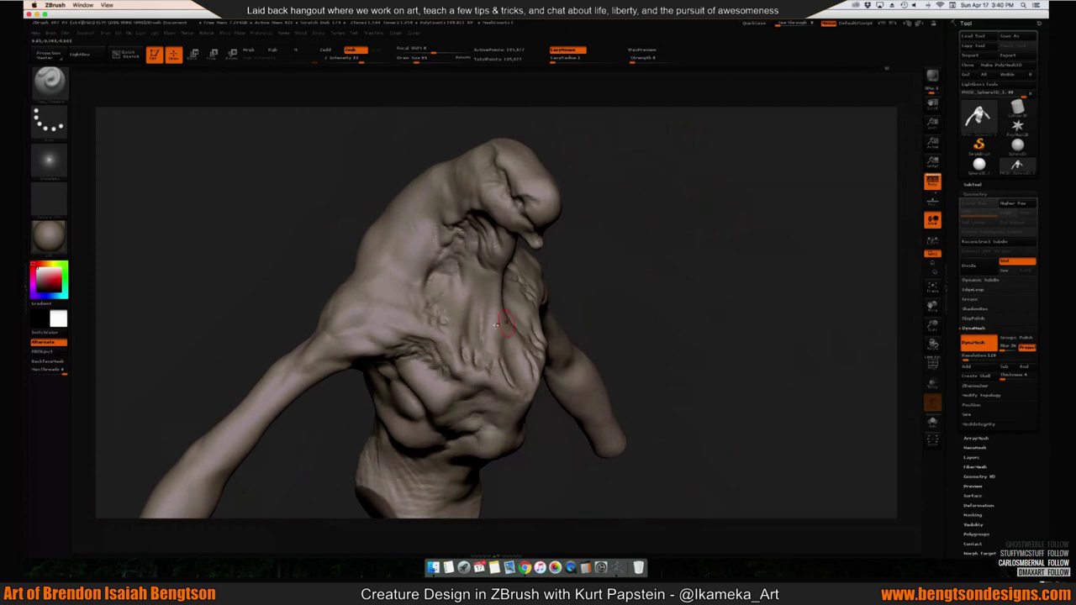
mouse_move(663, 218)
mouse_down()
mouse_move(617, 173)
mouse_move(634, 193)
mouse_up()
mouse_move(621, 232)
mouse_down()
mouse_move(634, 209)
mouse_move(521, 305)
mouse_up()
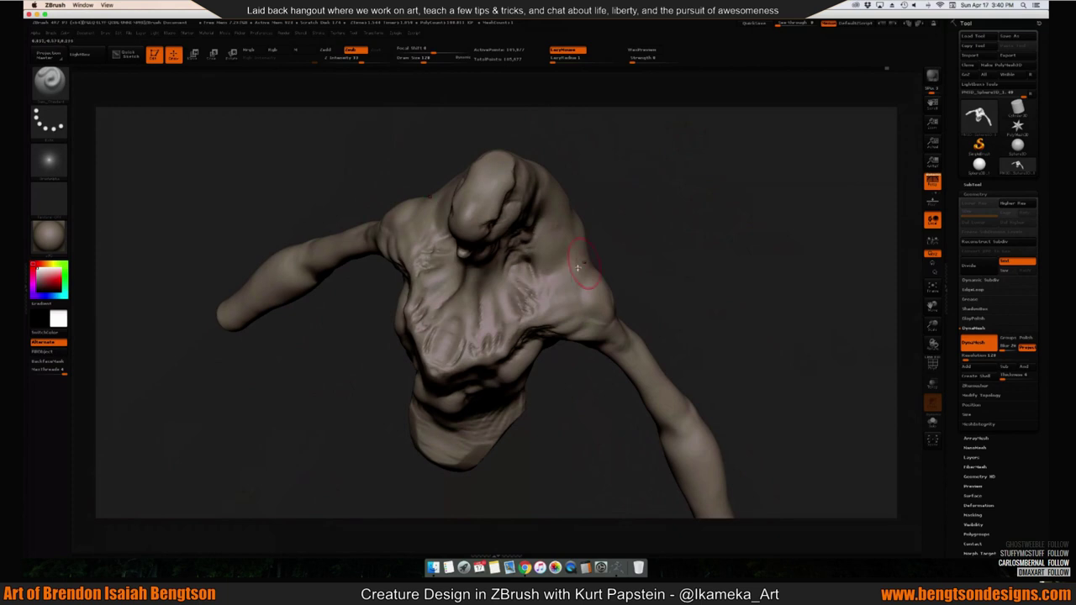
mouse_move(626, 218)
mouse_down()
mouse_move(622, 185)
mouse_move(585, 137)
mouse_move(750, 204)
mouse_up()
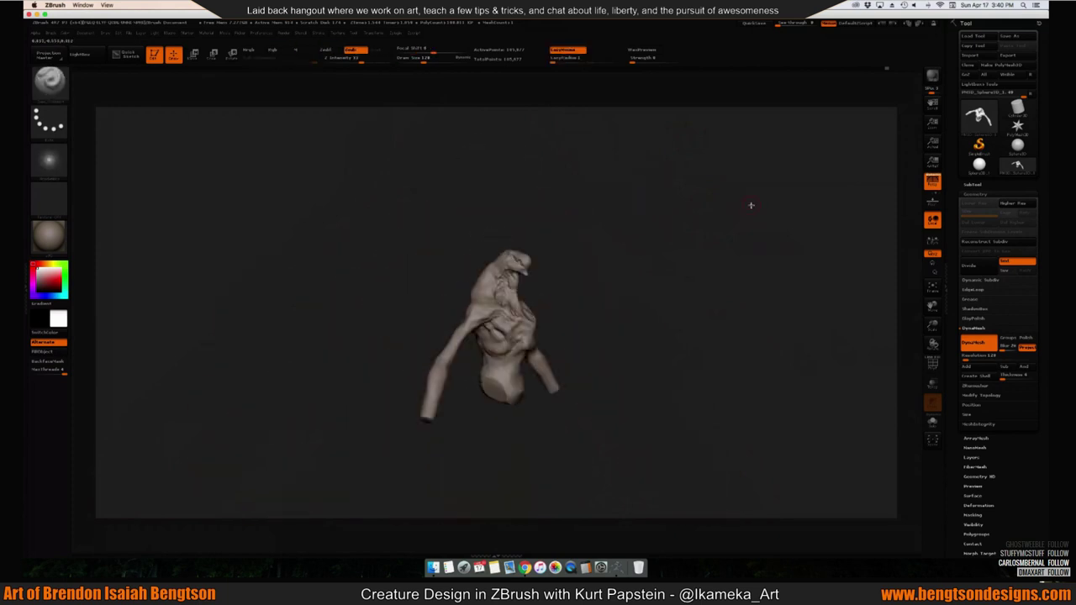
Pick a different brush from the library and orbit the bust to inspect it.
key(b)
click(634, 199)
mouse_move(634, 199)
alt+mouse_down()
mouse_move(672, 307)
mouse_move(473, 264)
alt+mouse_up()
drag(610, 210, 610, 192)
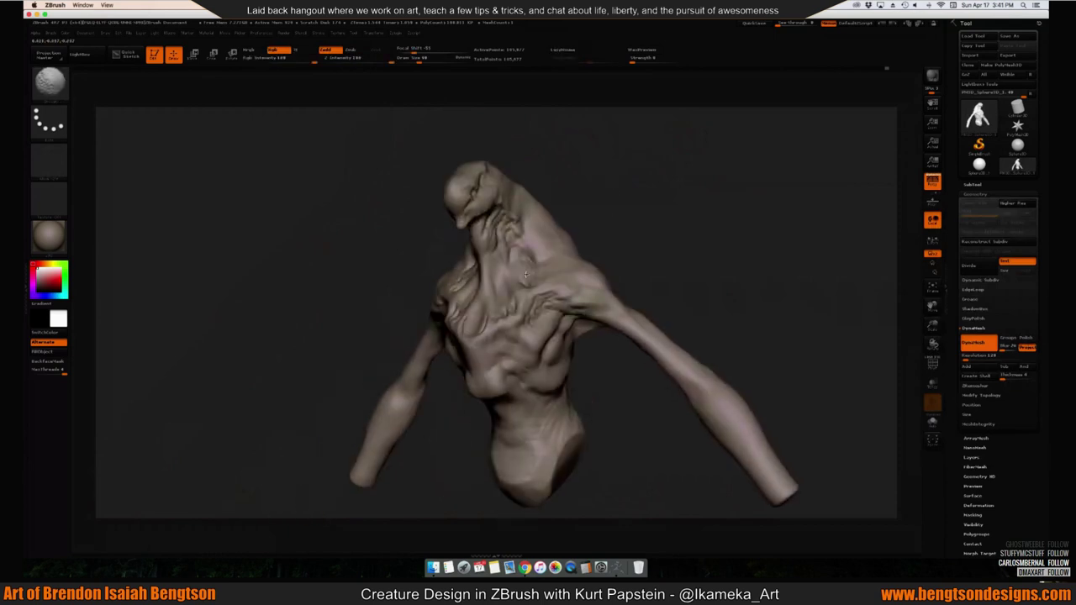
drag(482, 273, 733, 298)
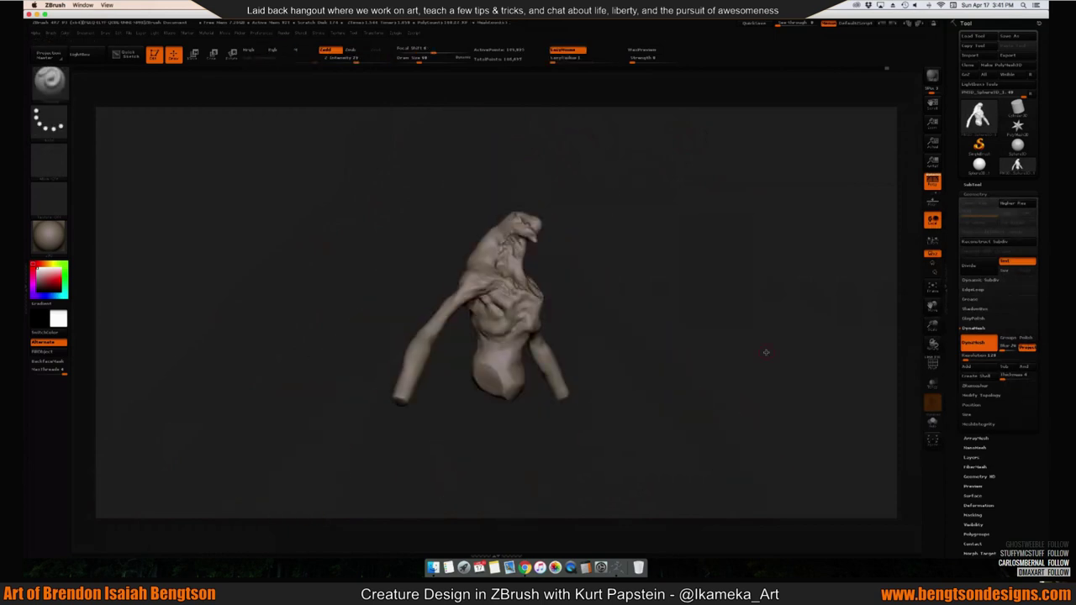
mouse_move(602, 261)
mouse_down()
mouse_move(594, 232)
mouse_move(648, 264)
mouse_move(630, 209)
mouse_move(492, 280)
mouse_up()
Try the Clay (B-C-B) and swirl-style (B-S-H) brushes, then the B-S-T brush.
key(b)
key(c)
key(b)
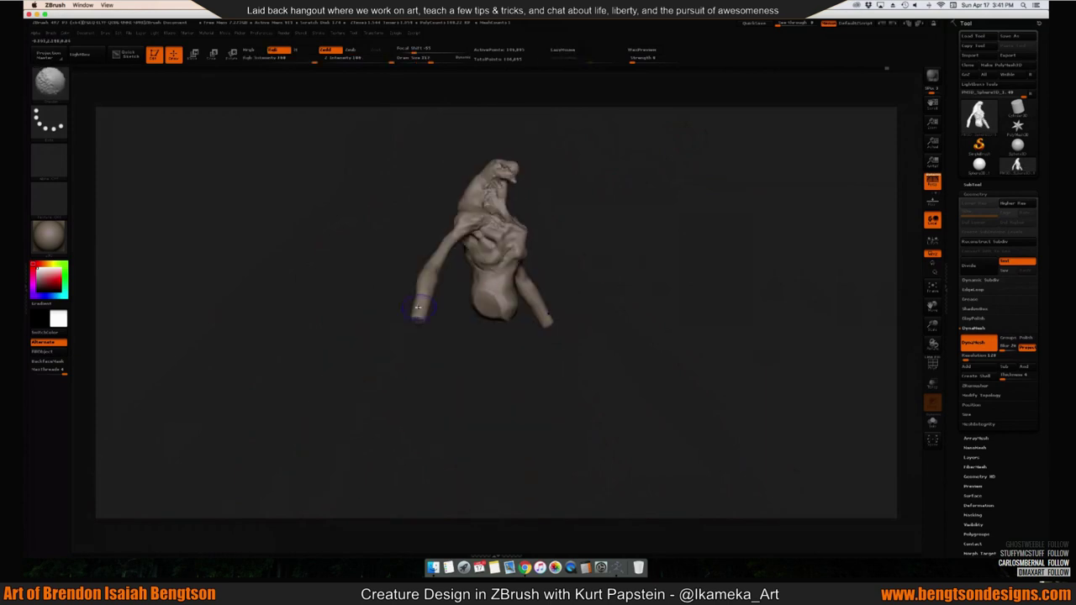
key(b)
key(s)
key(h)
mouse_move(412, 336)
mouse_down()
mouse_move(631, 300)
mouse_move(642, 266)
mouse_move(660, 271)
mouse_up()
key(b)
key(s)
key(t)
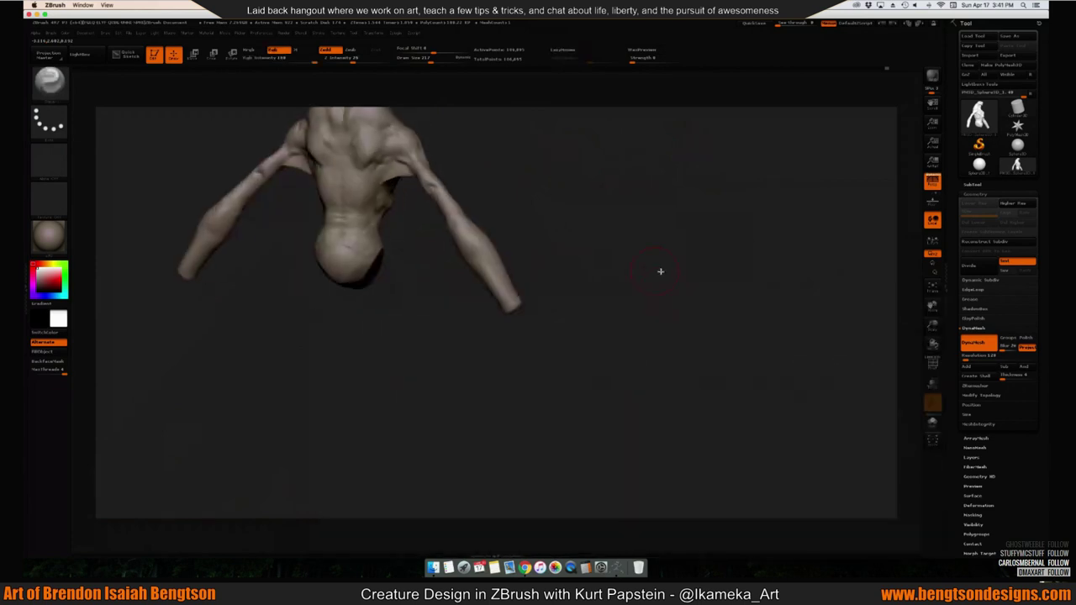
Examine the arm tip and head, then pick another library brush.
mouse_move(514, 292)
mouse_down()
mouse_move(504, 289)
mouse_move(596, 254)
mouse_move(510, 293)
mouse_up()
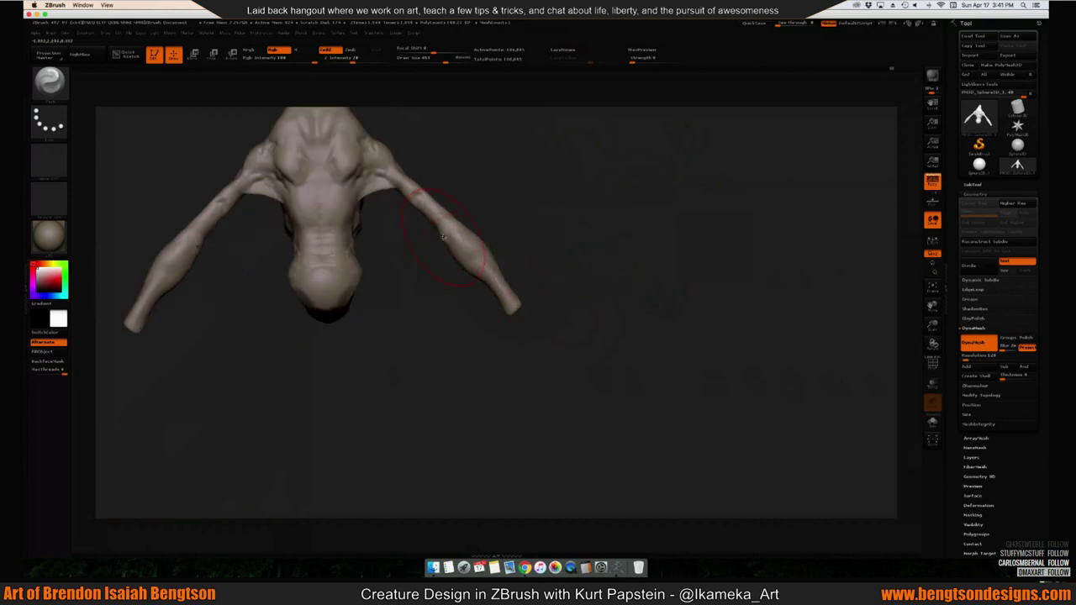
drag(443, 237, 469, 267)
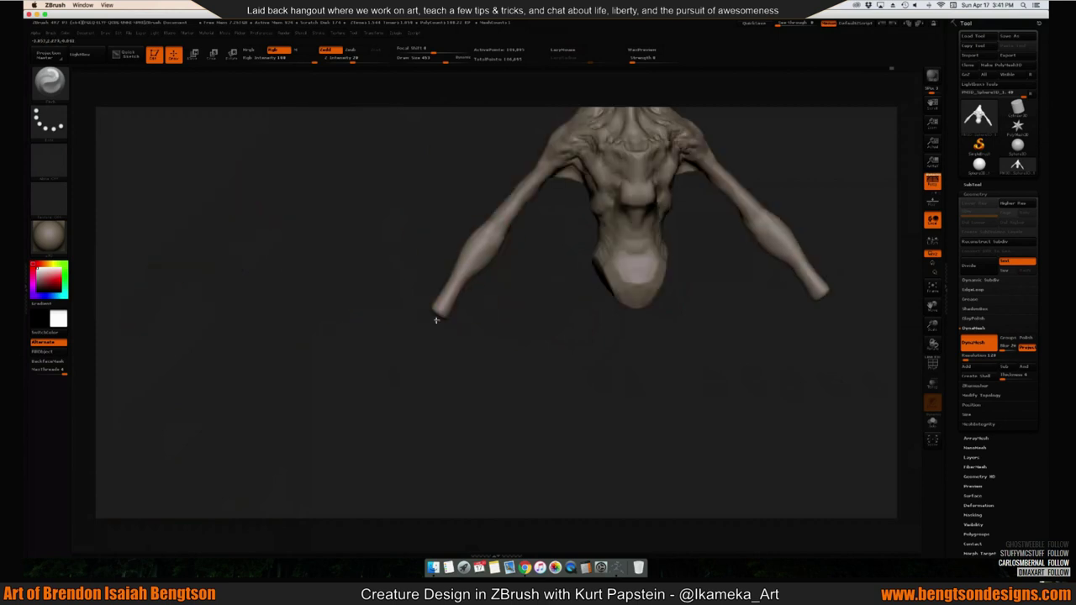
drag(436, 319, 564, 345)
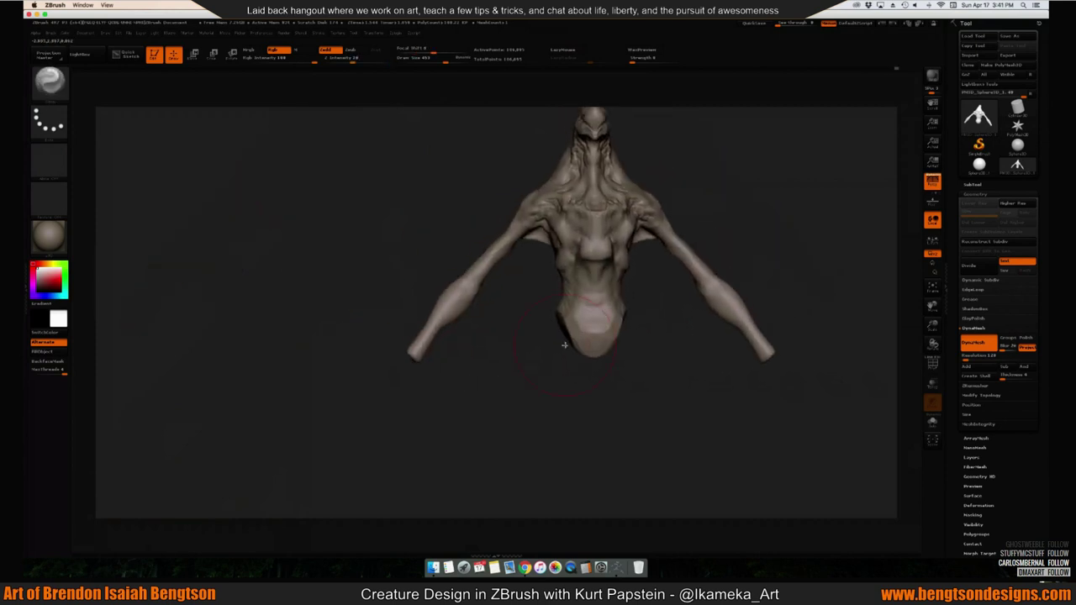
key(b)
click(446, 332)
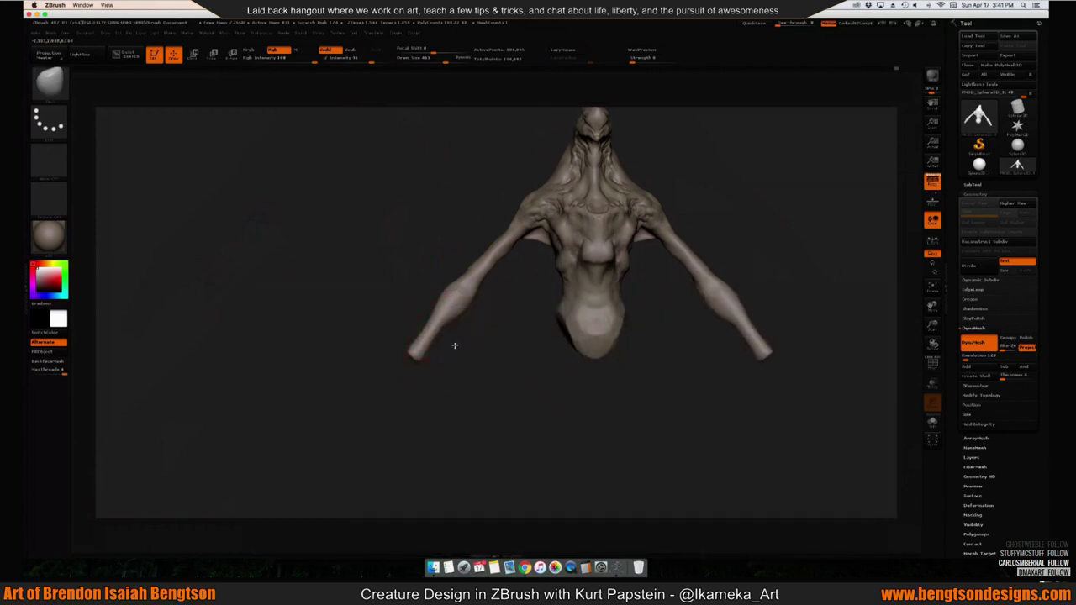
mouse_move(454, 346)
mouse_down()
mouse_move(426, 322)
mouse_move(398, 413)
mouse_move(437, 334)
mouse_up()
mouse_move(427, 298)
mouse_down()
mouse_move(530, 286)
mouse_move(478, 262)
mouse_move(454, 273)
mouse_move(451, 296)
mouse_up()
Pick a brush from the library and orbit the bust to a new angle.
key(b)
click(455, 285)
mouse_move(452, 311)
mouse_down()
mouse_move(475, 267)
mouse_move(457, 299)
mouse_move(541, 264)
mouse_move(569, 236)
mouse_move(648, 224)
mouse_move(538, 182)
mouse_move(497, 298)
mouse_move(547, 219)
mouse_move(577, 230)
mouse_move(480, 241)
mouse_up()
Orbit around both arms, revert to the Standard brush, and rotate to a symmetric front view.
key(b)
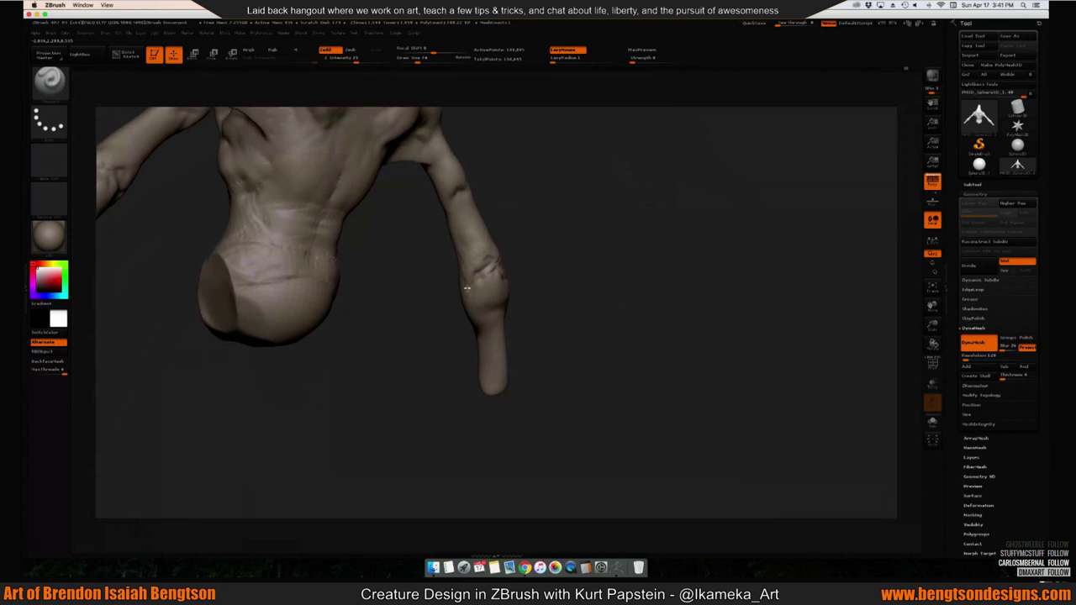
mouse_move(467, 288)
mouse_down()
mouse_move(543, 226)
mouse_move(453, 225)
mouse_move(433, 207)
mouse_move(478, 161)
mouse_move(422, 188)
mouse_up()
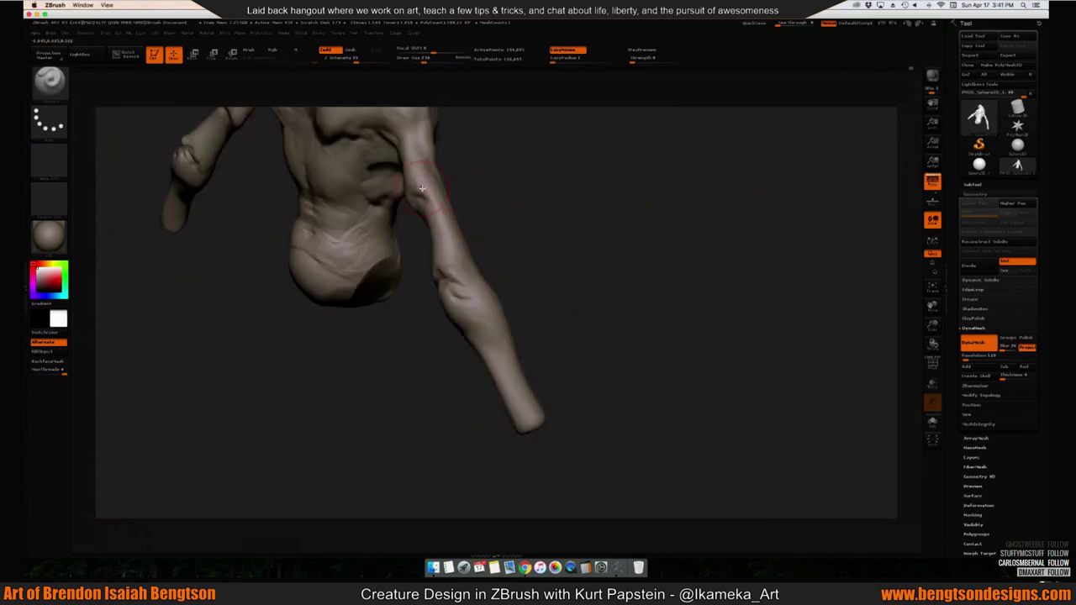
drag(497, 190, 496, 215)
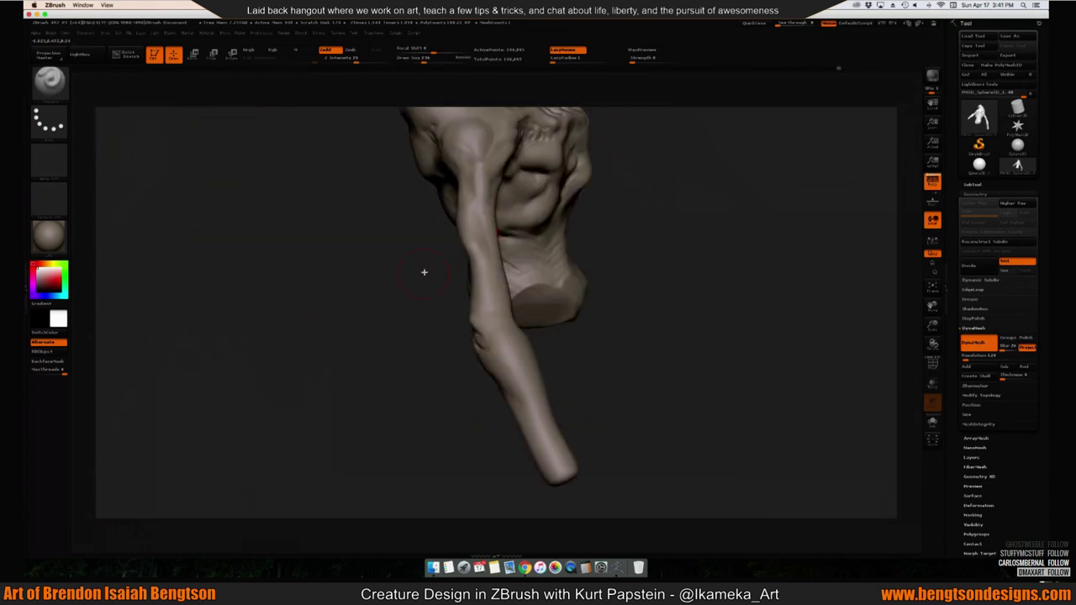
mouse_move(424, 271)
mouse_down()
mouse_move(466, 242)
mouse_move(484, 200)
mouse_move(608, 163)
mouse_move(438, 224)
mouse_move(487, 213)
mouse_move(471, 227)
mouse_move(444, 223)
mouse_move(486, 233)
mouse_move(476, 225)
mouse_move(684, 173)
mouse_move(698, 218)
mouse_up()
key(1)
mouse_move(739, 432)
mouse_down()
mouse_move(734, 231)
mouse_move(694, 187)
mouse_move(747, 207)
mouse_up()
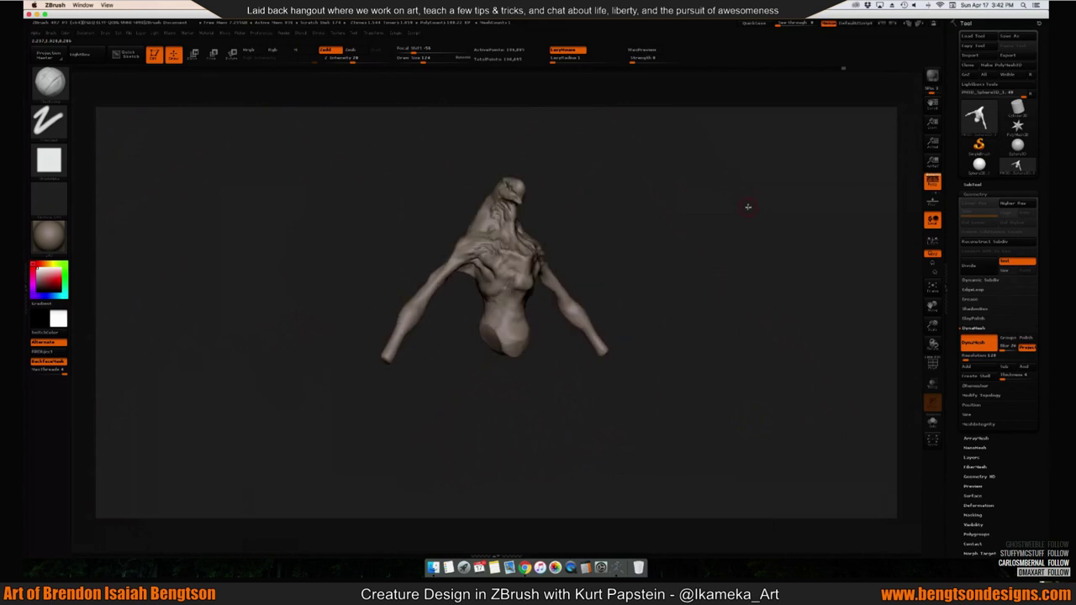
Save over PM3D_Sphere3D_1.ztl on the Desktop, then go full-screen and reframe the bust.
key(ctrl+s)
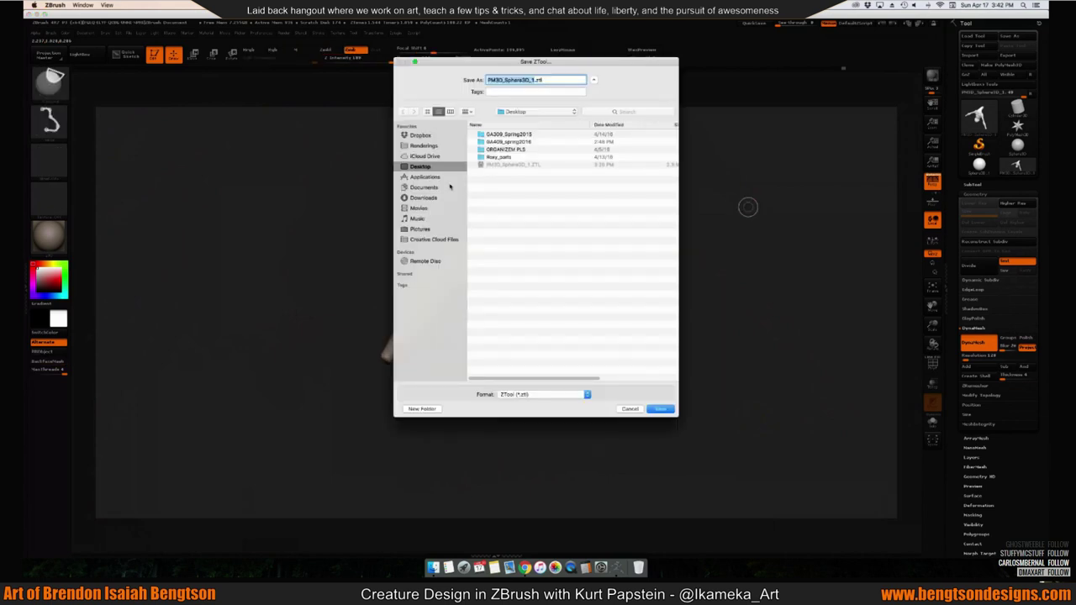
click(660, 408)
click(588, 112)
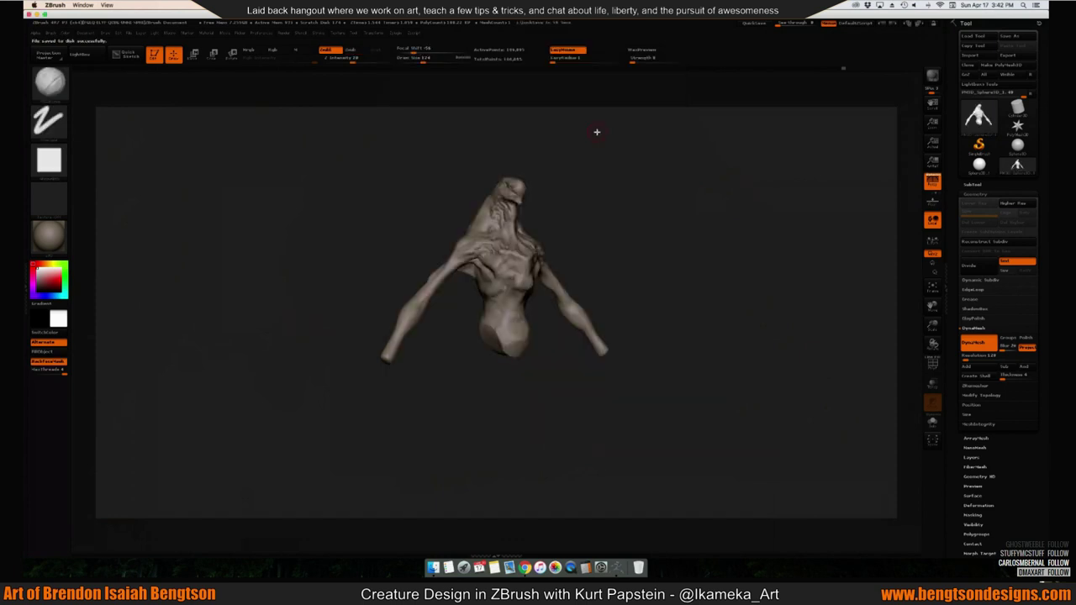
click(44, 5)
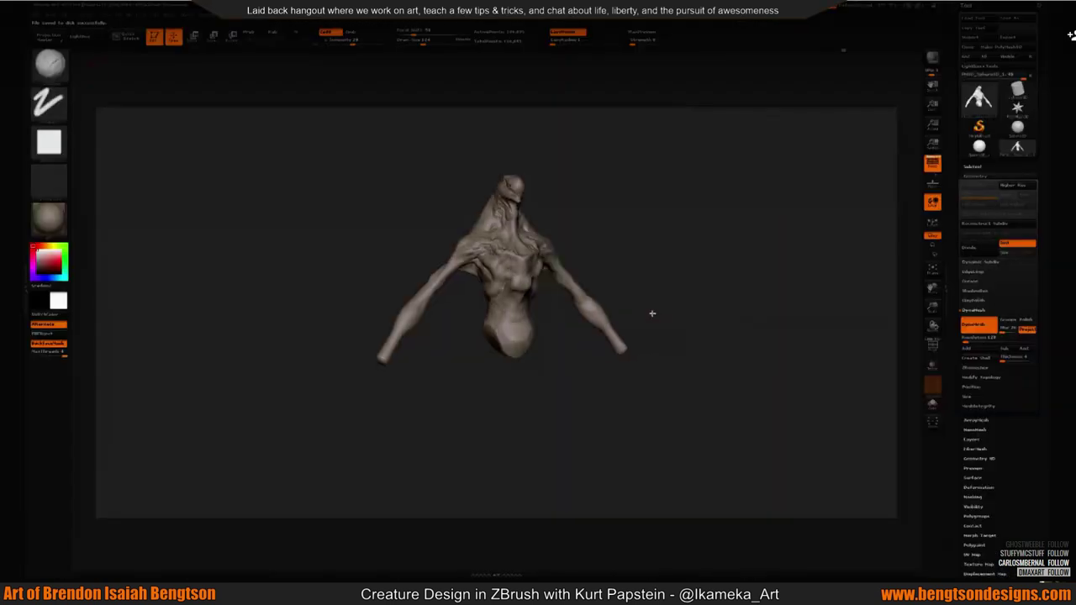
mouse_move(651, 313)
ctrl+right_down()
mouse_move(663, 266)
mouse_move(728, 221)
mouse_move(723, 210)
ctrl+right_up()
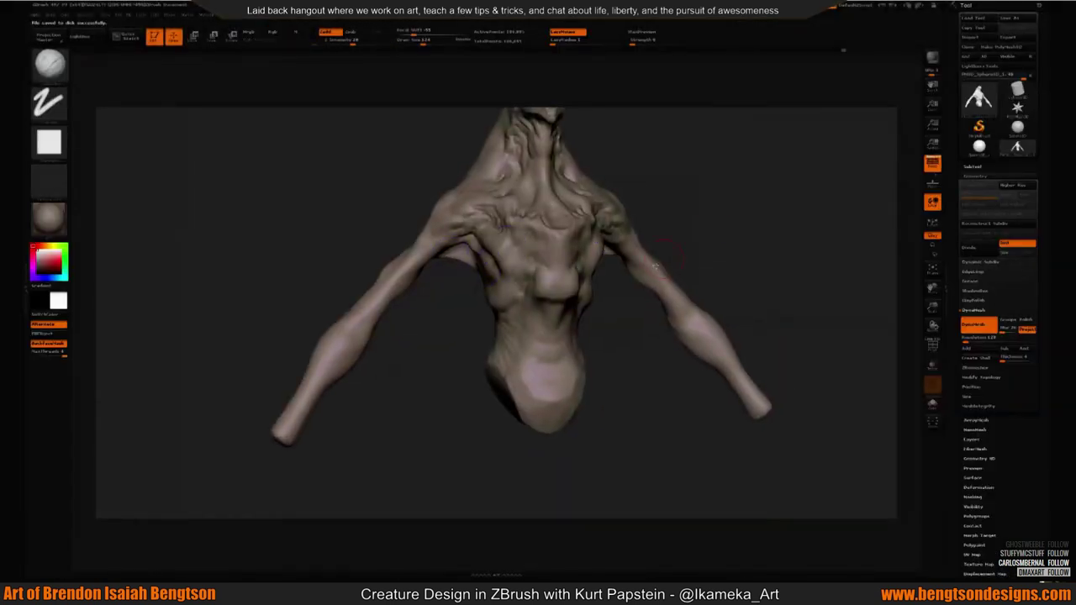
Pull the arm's end cube down away from the arm with Transpose Move.
mouse_move(442, 258)
ctrl+right_down()
mouse_move(689, 199)
mouse_move(643, 175)
mouse_move(477, 383)
mouse_move(502, 339)
mouse_move(519, 372)
mouse_move(517, 411)
mouse_move(528, 372)
ctrl+right_up()
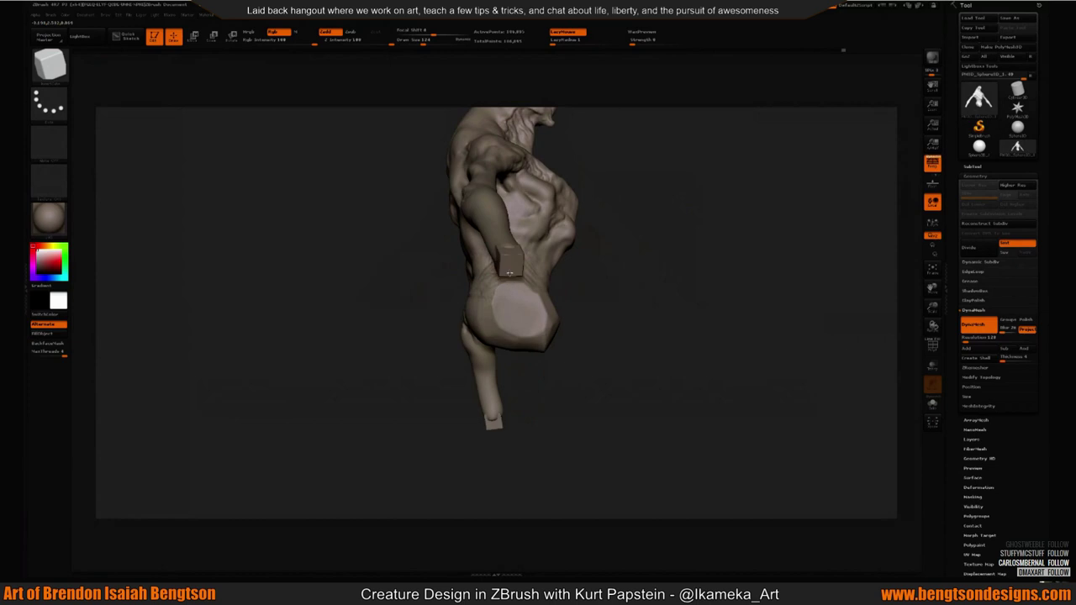
mouse_move(506, 268)
right_down()
mouse_move(669, 276)
mouse_move(610, 289)
right_up()
key(w)
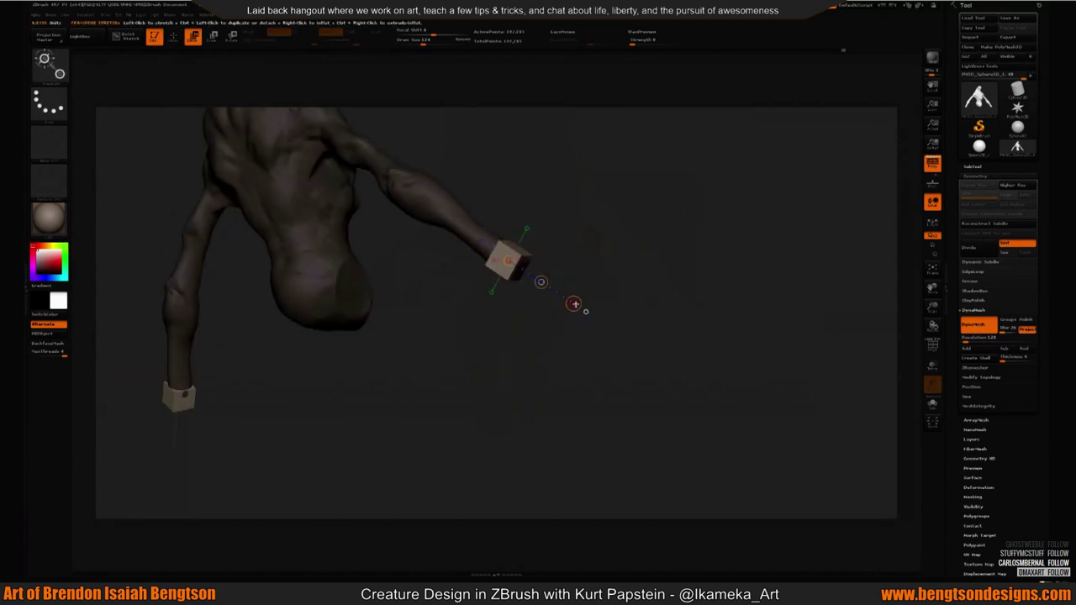
mouse_move(617, 329)
right_down()
mouse_move(660, 281)
mouse_move(553, 342)
right_up()
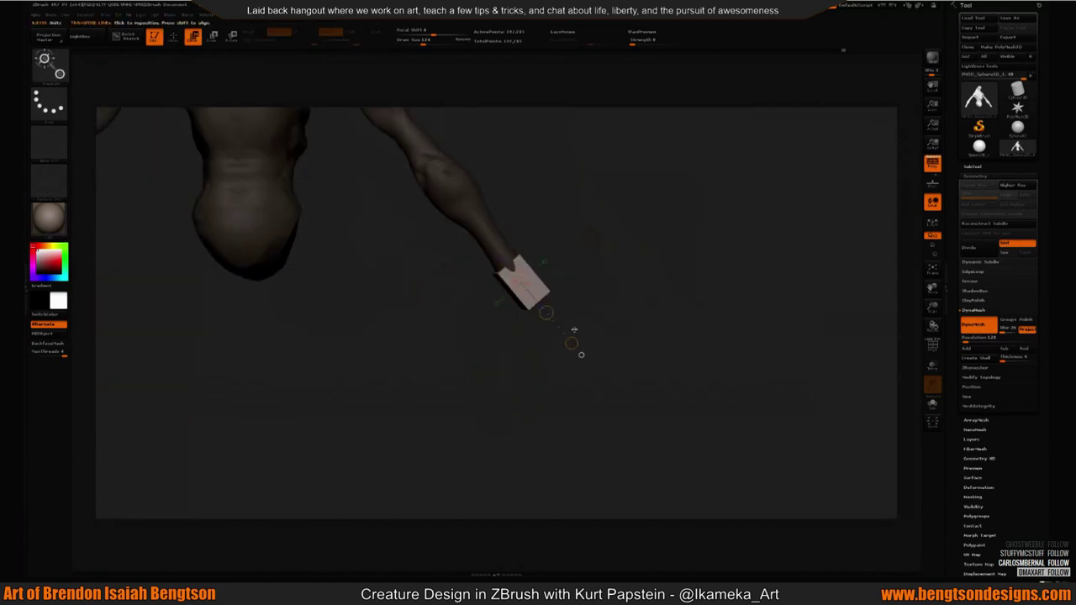
key(r)
key(w)
drag(550, 312, 553, 355)
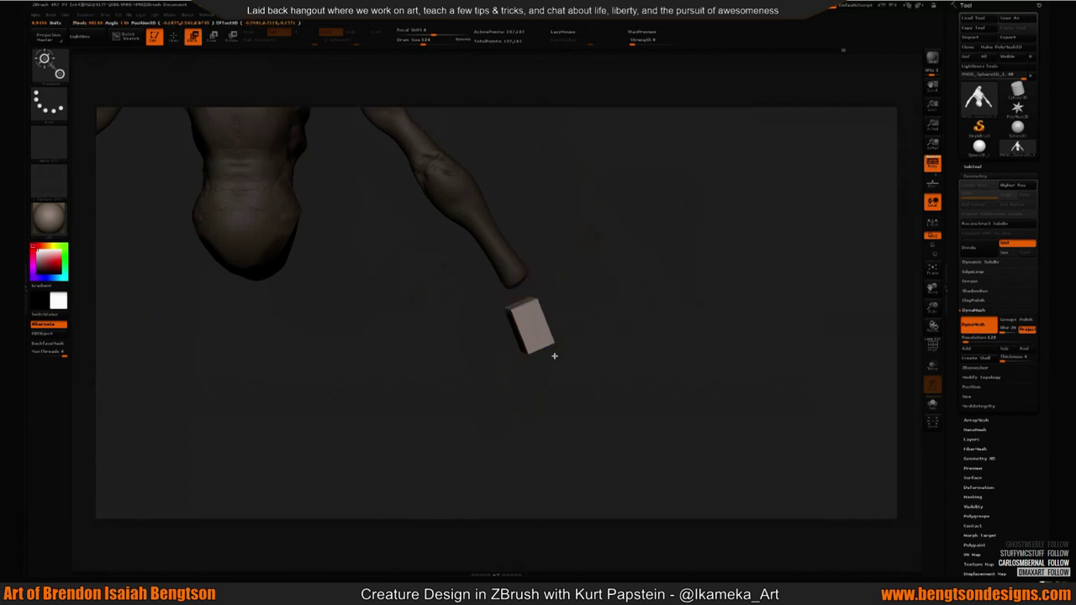
key(w)
mouse_move(576, 353)
right_down()
mouse_move(557, 313)
mouse_move(622, 258)
mouse_move(558, 288)
mouse_move(550, 250)
mouse_move(592, 341)
mouse_move(580, 324)
mouse_move(546, 370)
mouse_move(562, 413)
mouse_move(550, 369)
right_up()
mouse_move(625, 336)
right_down()
mouse_move(557, 314)
mouse_move(555, 416)
right_up()
key(q)
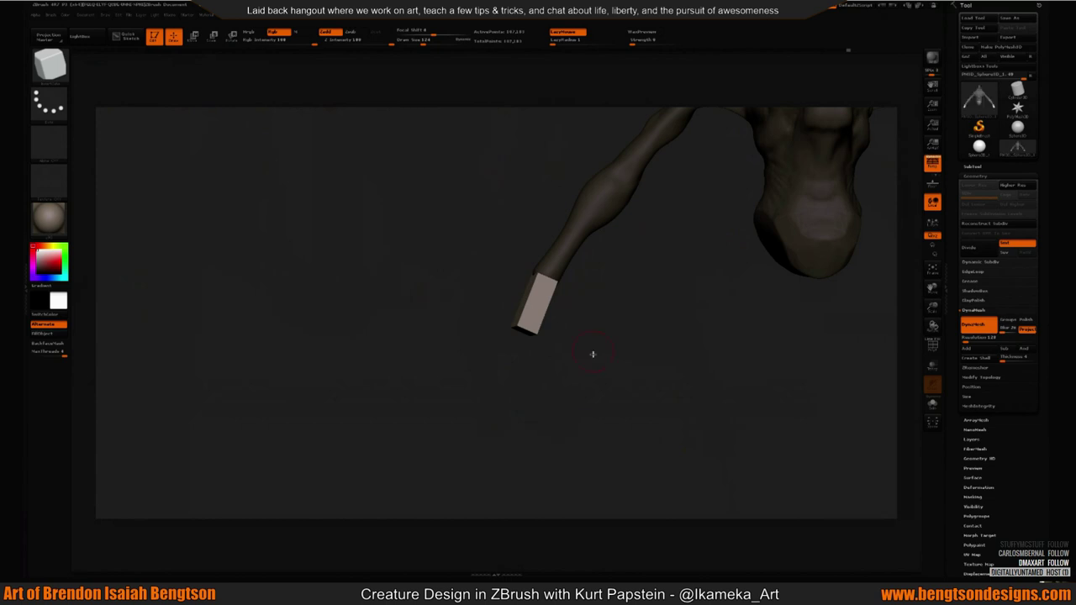
Scale the end cube shorter so it sinks back into the arm tip.
right_drag(593, 354, 591, 450)
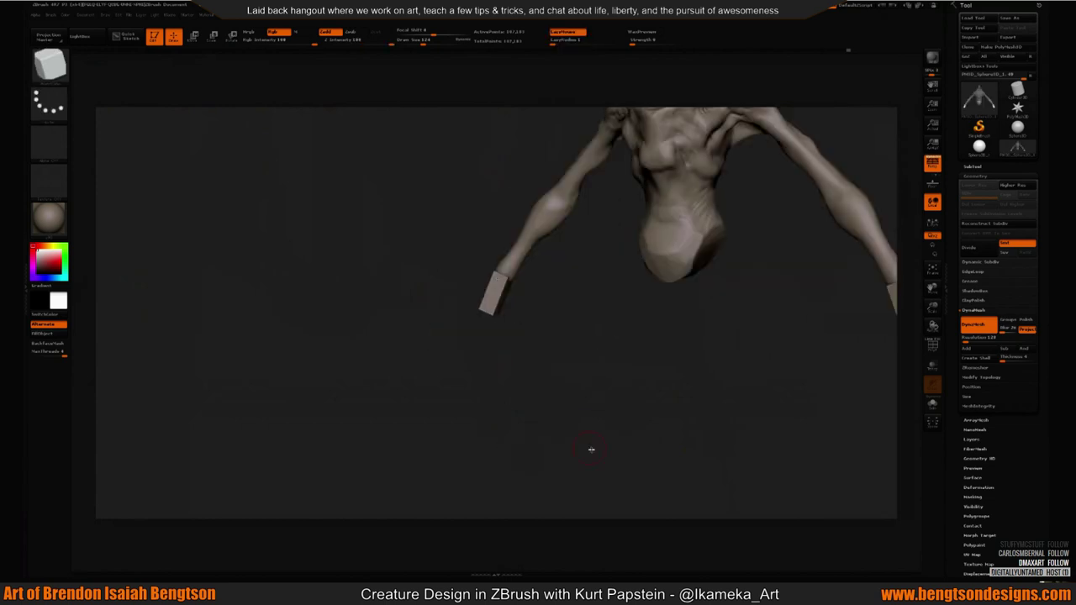
alt+right_drag(567, 358, 620, 325)
key(w)
right_drag(564, 266, 575, 210)
click(931, 222)
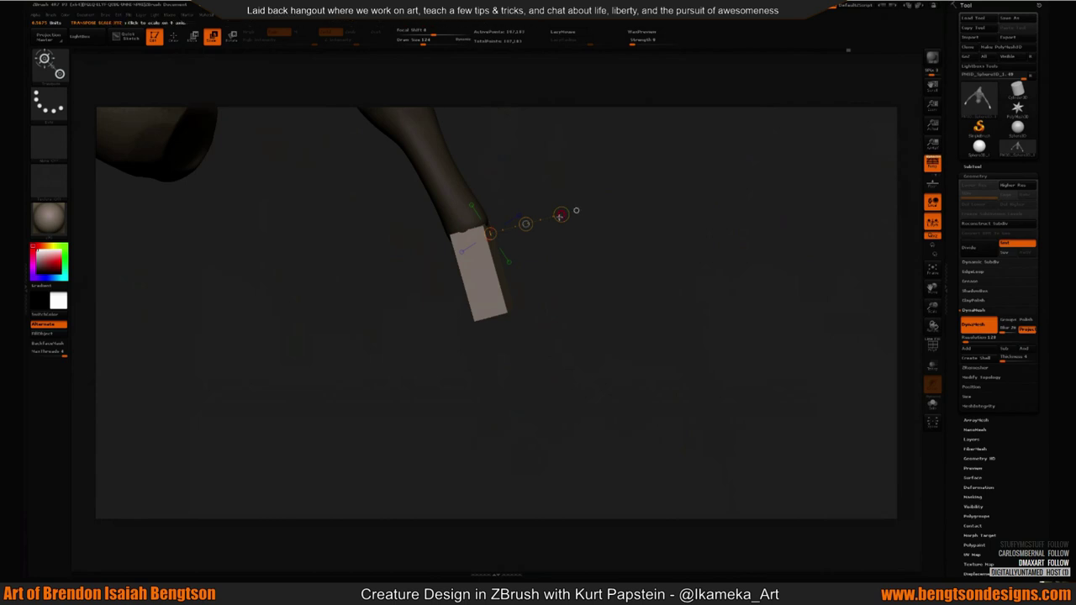
drag(557, 211, 519, 228)
key(w)
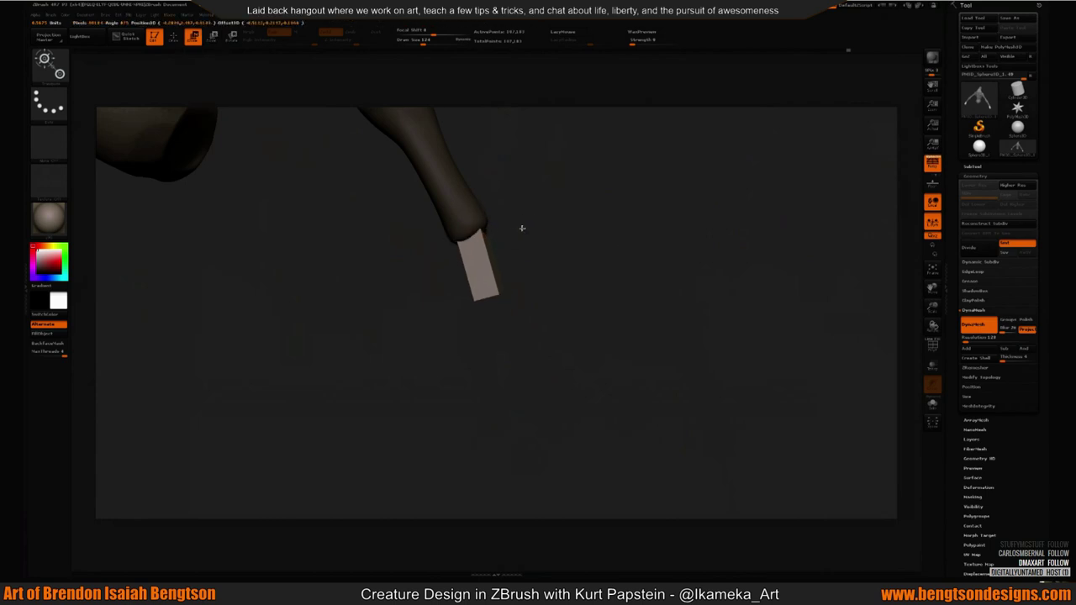
mouse_move(874, 273)
right_down()
mouse_move(675, 285)
mouse_move(580, 353)
mouse_move(509, 370)
right_up()
Rotate the end cube to follow the arm's direction, then frame the whole creature.
key(r)
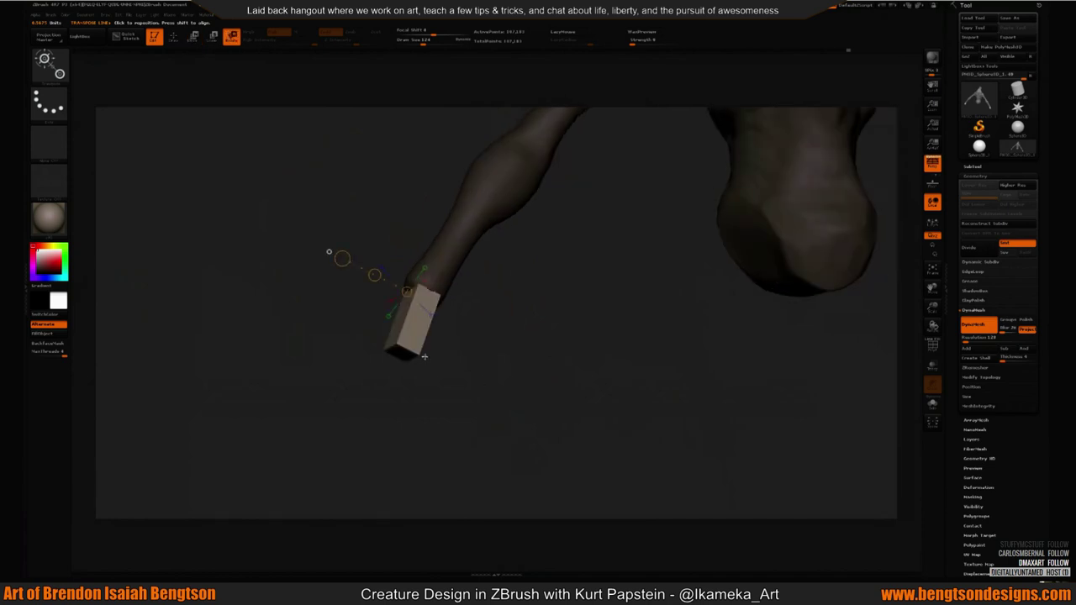
drag(400, 353, 370, 425)
mouse_move(371, 424)
right_down()
mouse_move(423, 379)
mouse_move(500, 404)
right_up()
key(q)
key(f)
right_drag(490, 355, 530, 390)
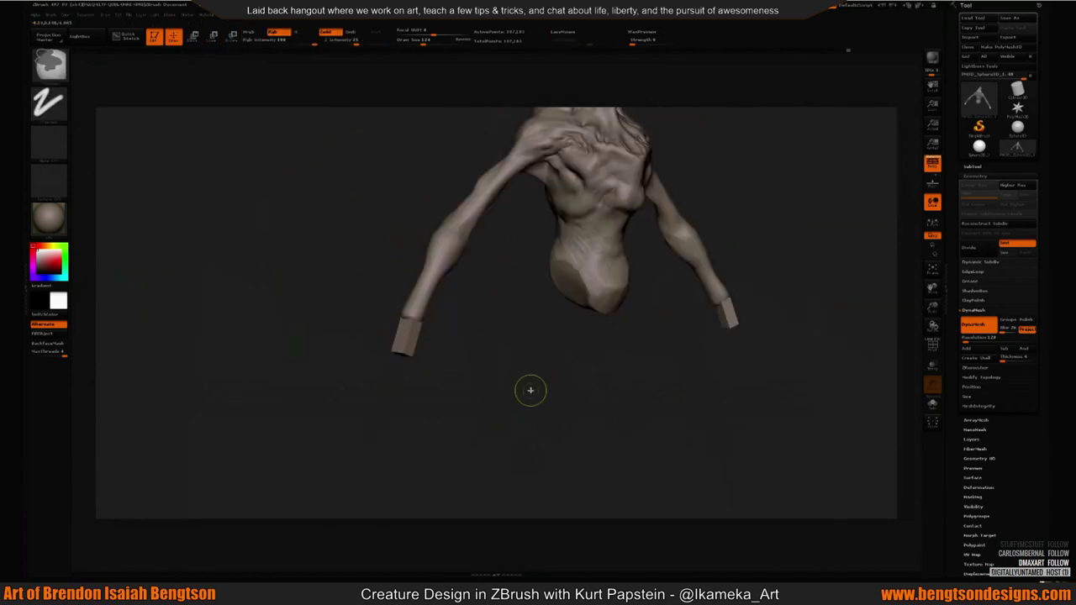
Switch to the B-S-T brush and orbit beneath the model until both arms show.
key(s)
key(t)
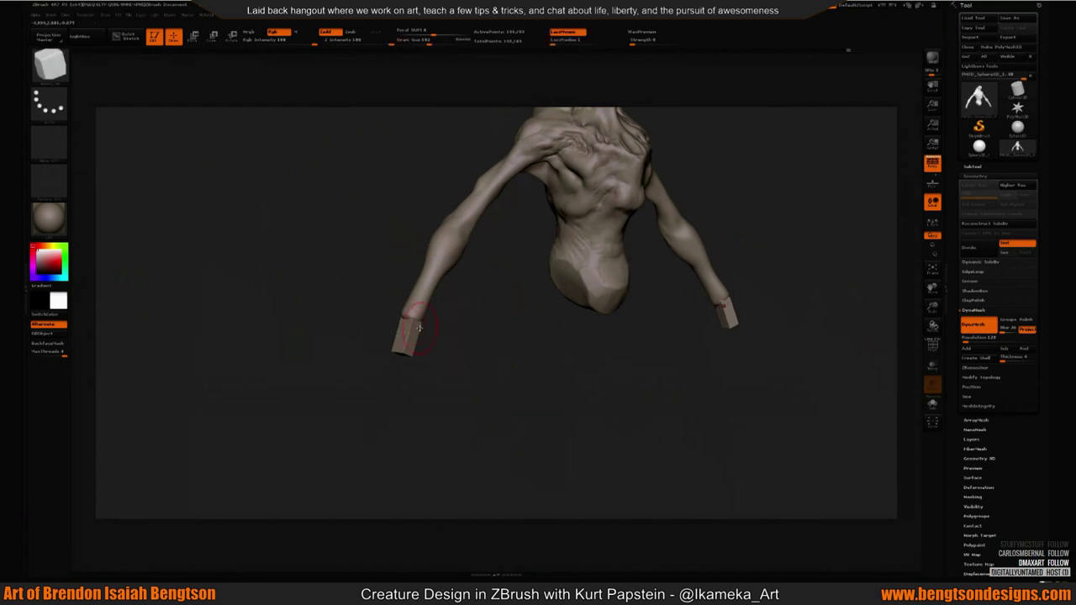
mouse_move(424, 338)
right_down()
mouse_move(451, 365)
mouse_move(446, 353)
mouse_move(614, 313)
right_up()
key(b)
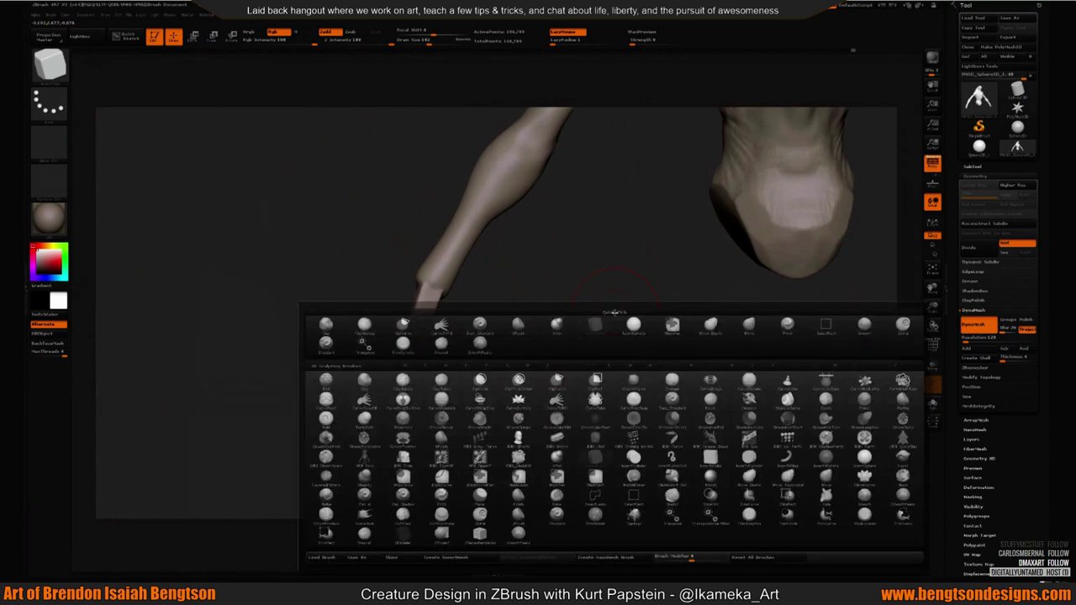
key(Escape)
mouse_move(614, 312)
right_down()
mouse_move(471, 311)
mouse_move(431, 291)
right_up()
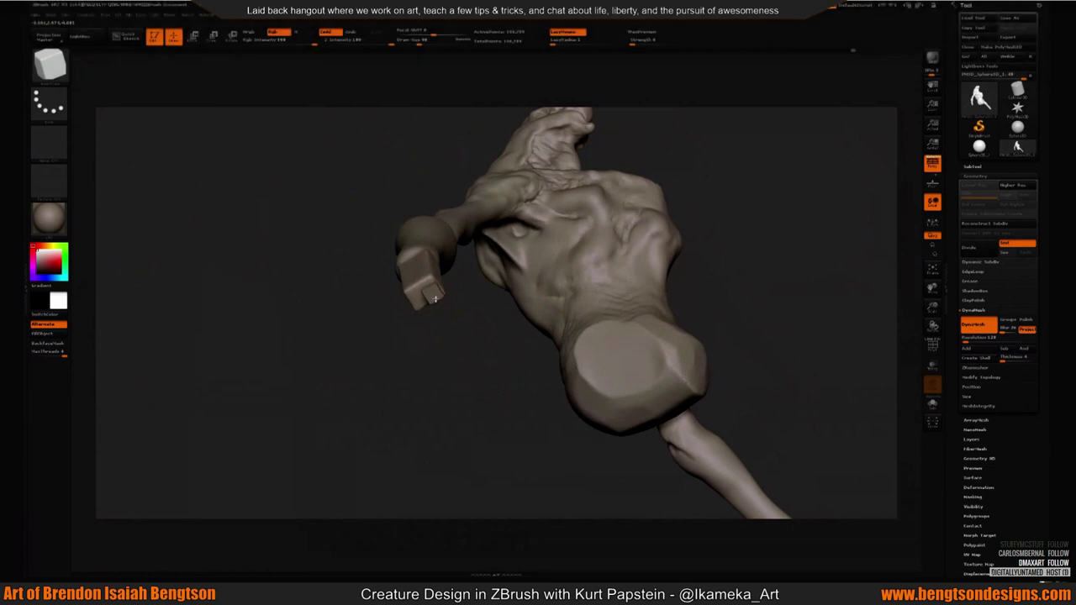
Mask the whole body except the finger-tip blocks and set a rotate axis near them.
ctrl+drag(435, 299, 457, 321)
key(r)
right_drag(456, 322, 463, 329)
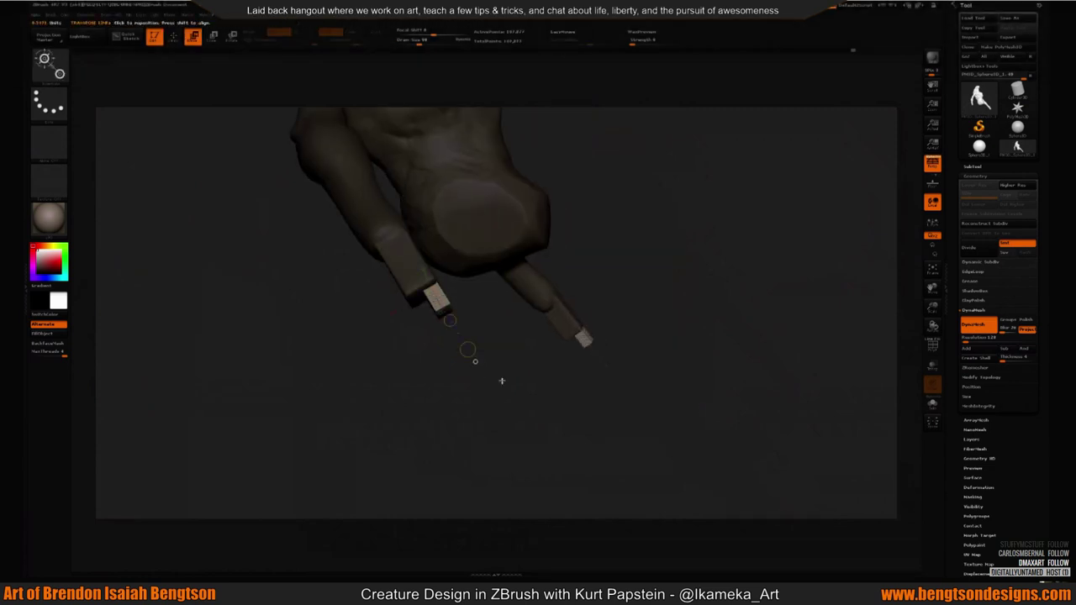
Stretch the arm-end finger tips longer with Transpose Move.
drag(469, 349, 427, 348)
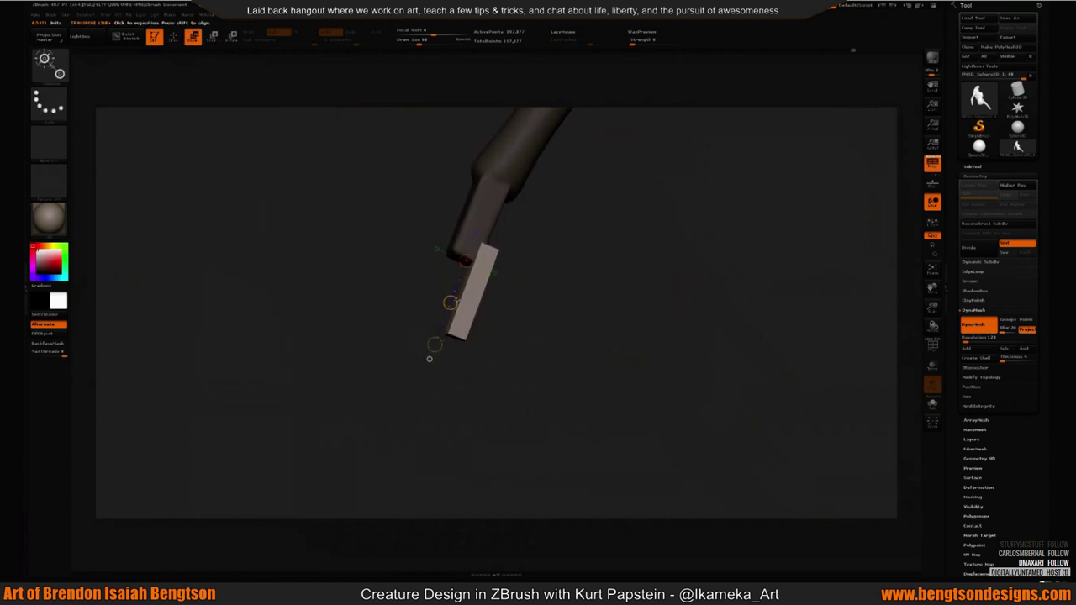
shift+drag(476, 311, 500, 307)
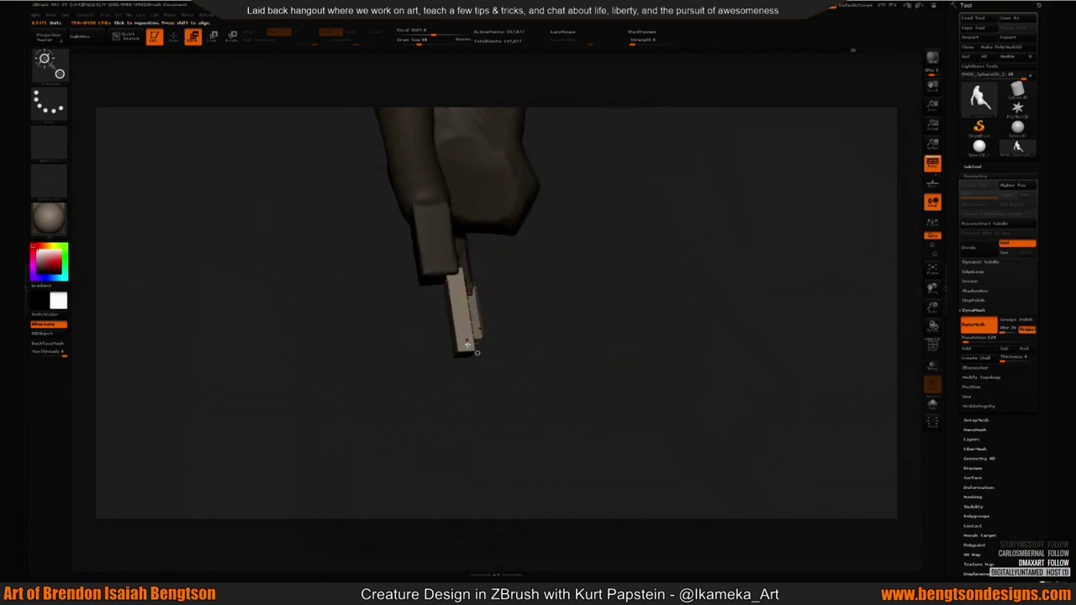
key(r)
shift+drag(477, 352, 472, 391)
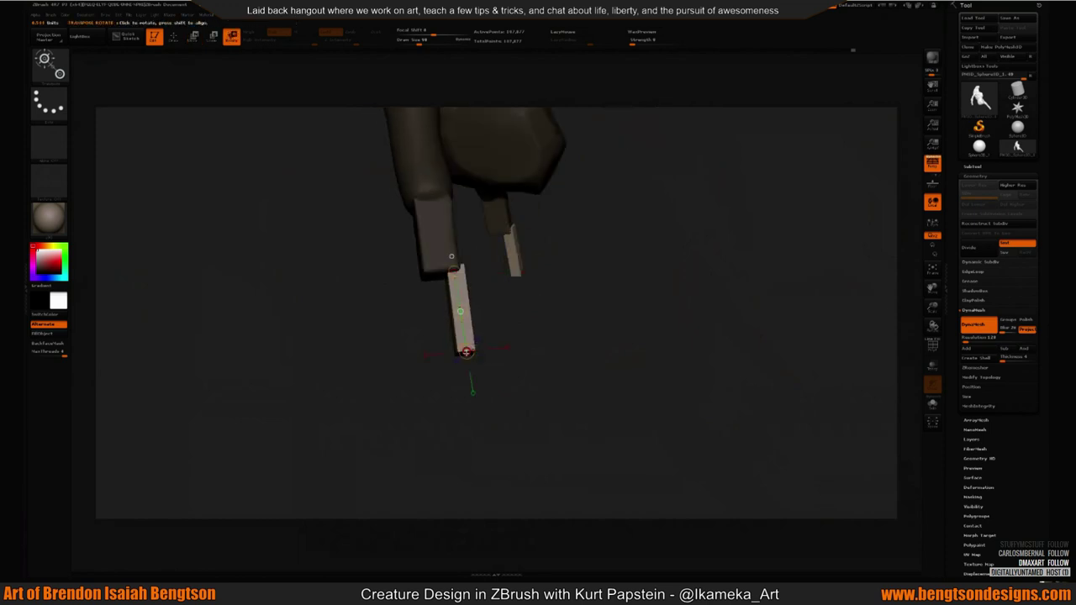
key(w)
drag(505, 353, 468, 367)
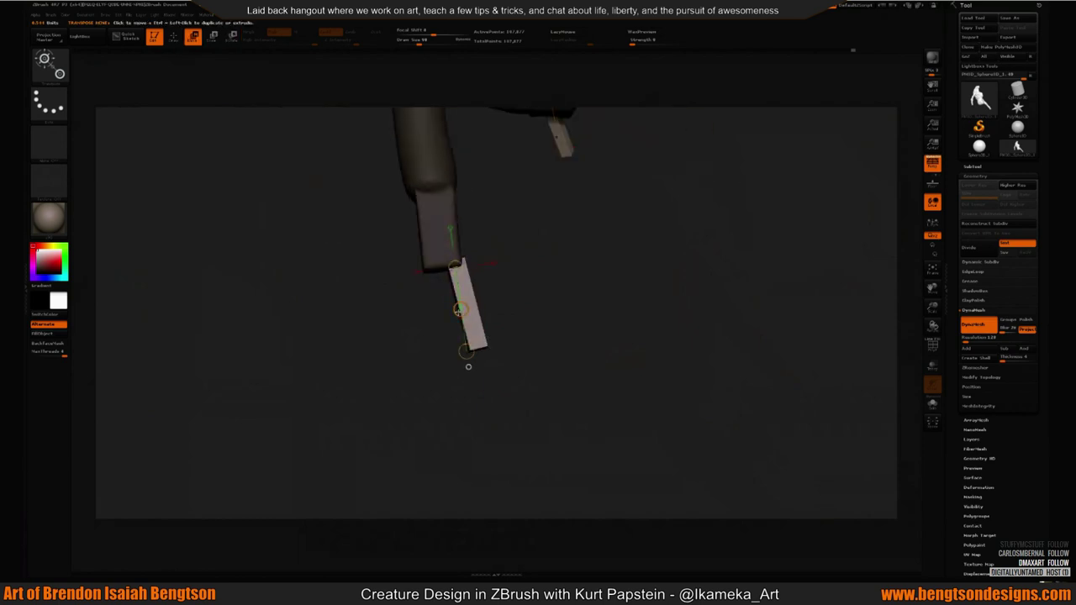
Duplicate a finger tip beside the original and rotate the copy upright, tilting it slightly.
ctrl+drag(460, 310, 431, 312)
key(r)
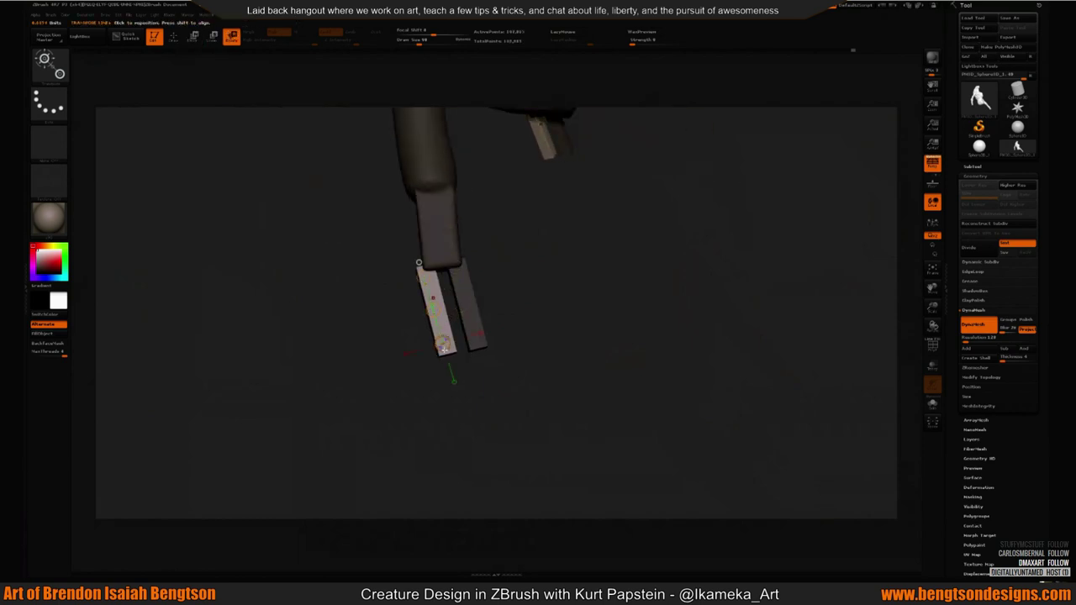
mouse_move(468, 366)
mouse_down()
mouse_move(447, 358)
mouse_move(484, 365)
mouse_up()
drag(476, 305, 466, 318)
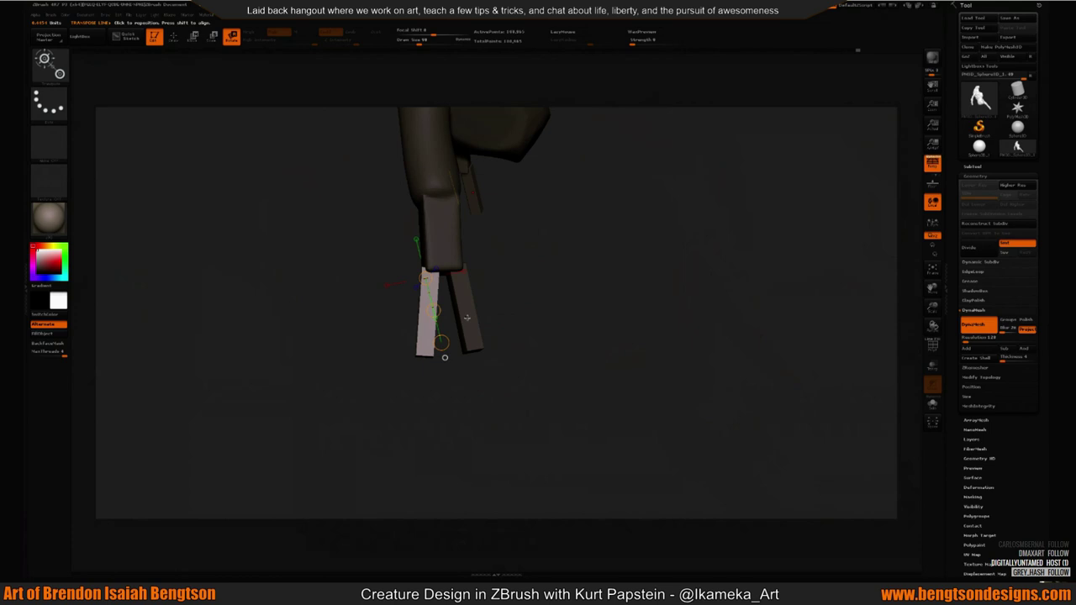
drag(467, 318, 463, 292)
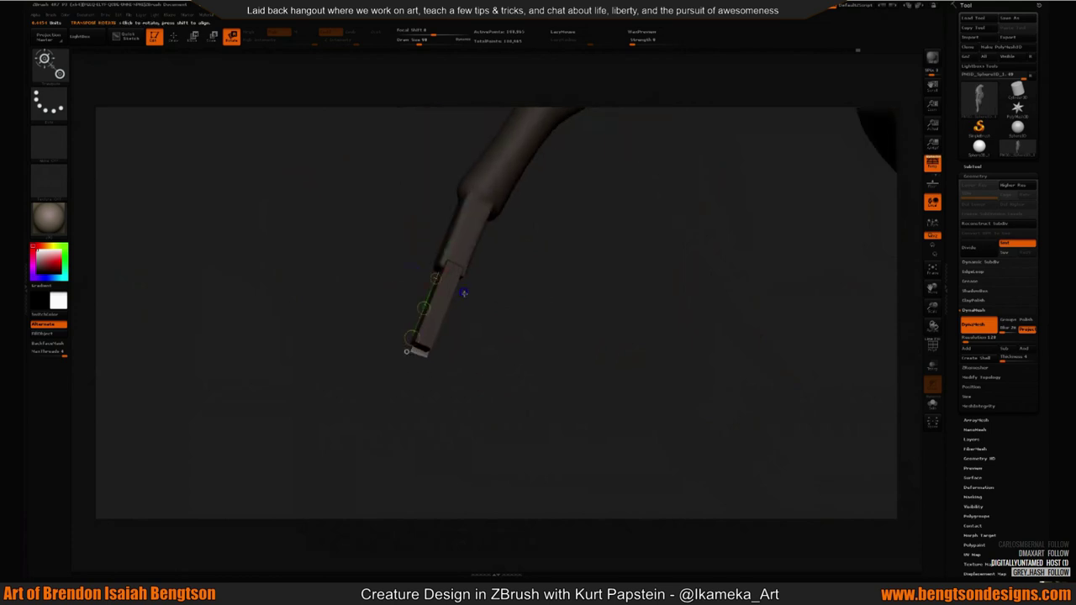
mouse_move(412, 337)
mouse_down()
mouse_move(524, 356)
mouse_move(521, 389)
mouse_move(547, 369)
mouse_move(532, 384)
mouse_move(461, 344)
mouse_move(552, 252)
mouse_move(521, 258)
mouse_move(512, 295)
mouse_up()
Select the light tip piece and rotate the small finger piece upright into finger position.
key(w)
click(477, 328)
key(r)
drag(509, 405, 547, 401)
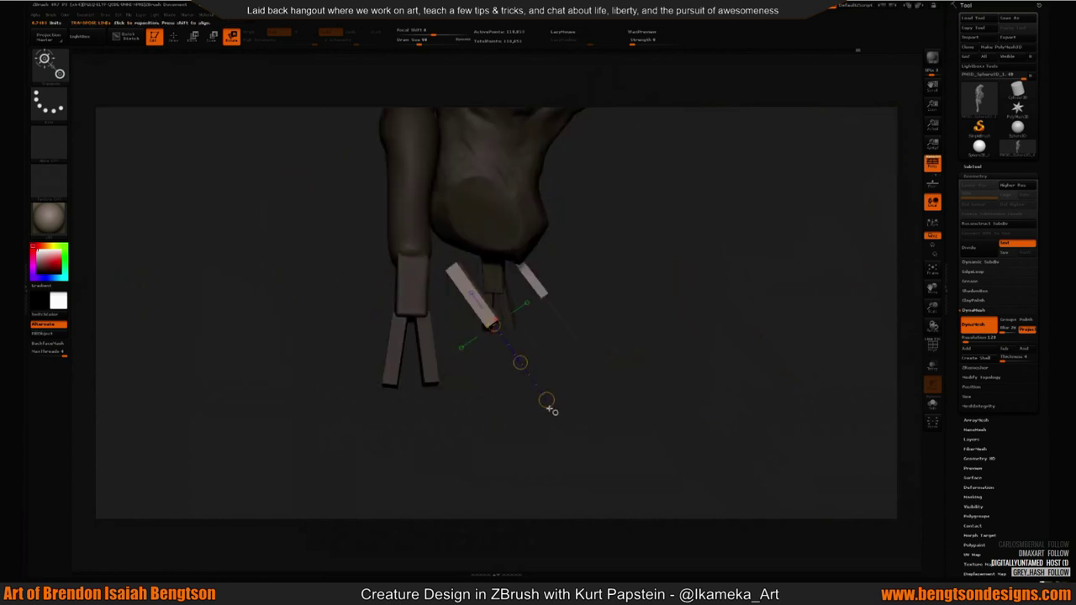
key(w)
drag(519, 361, 497, 356)
key(r)
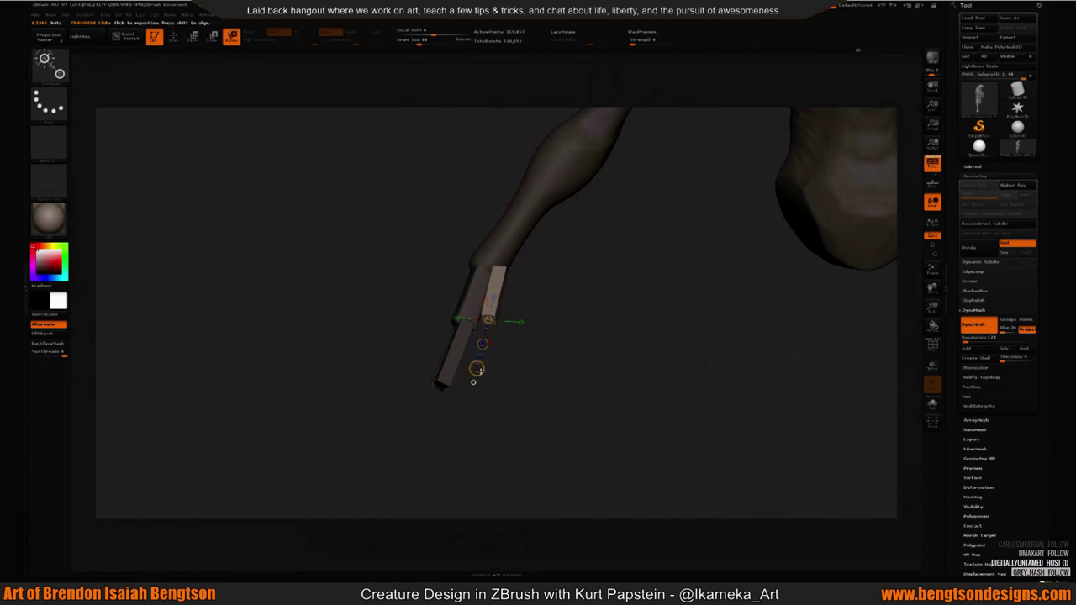
mouse_move(479, 394)
mouse_down()
mouse_move(500, 361)
mouse_move(555, 363)
mouse_move(538, 353)
mouse_move(506, 254)
mouse_move(562, 277)
mouse_move(511, 284)
mouse_up()
key(w)
key(r)
key(w)
drag(634, 283, 533, 288)
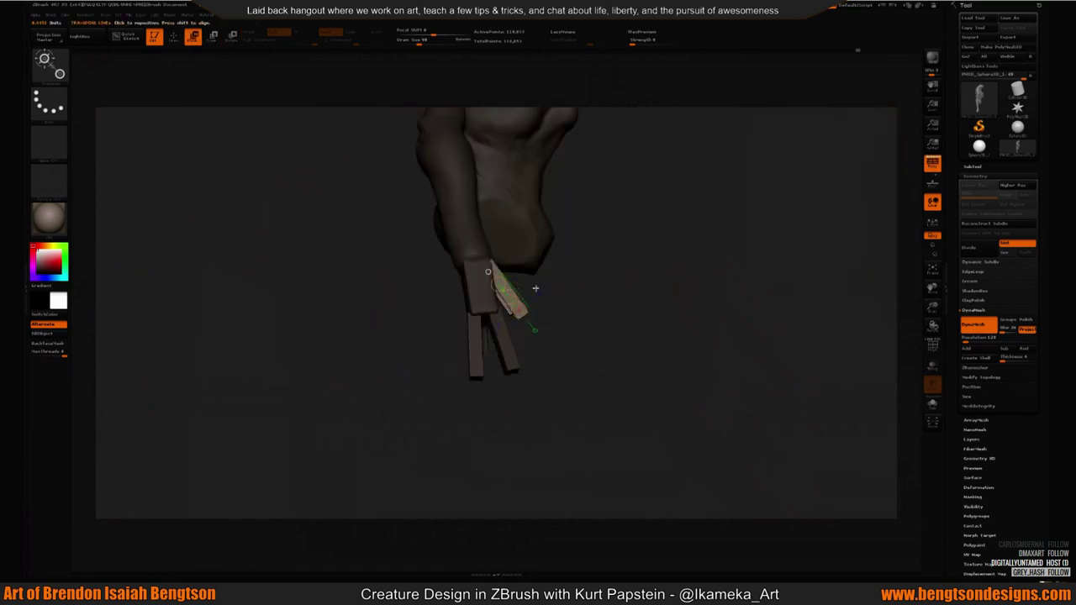